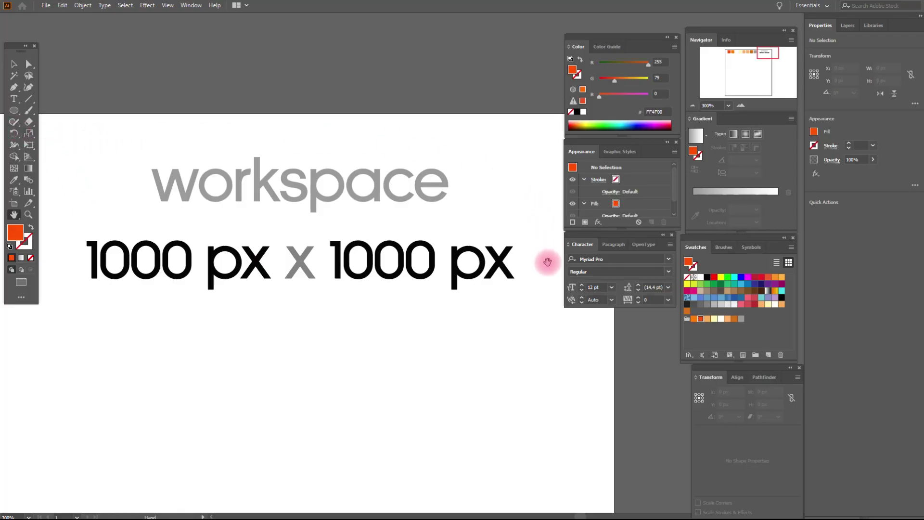
- Zoom out to fit the whole 1000 px artboard and its swatch row in the window
{"action": "key", "text": "ctrl+1"}
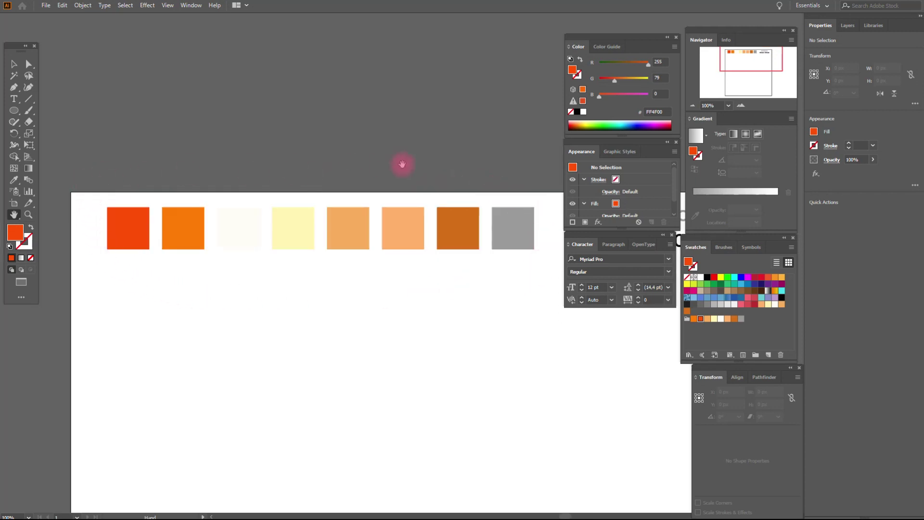
{"action": "key", "text": "ctrl+0"}
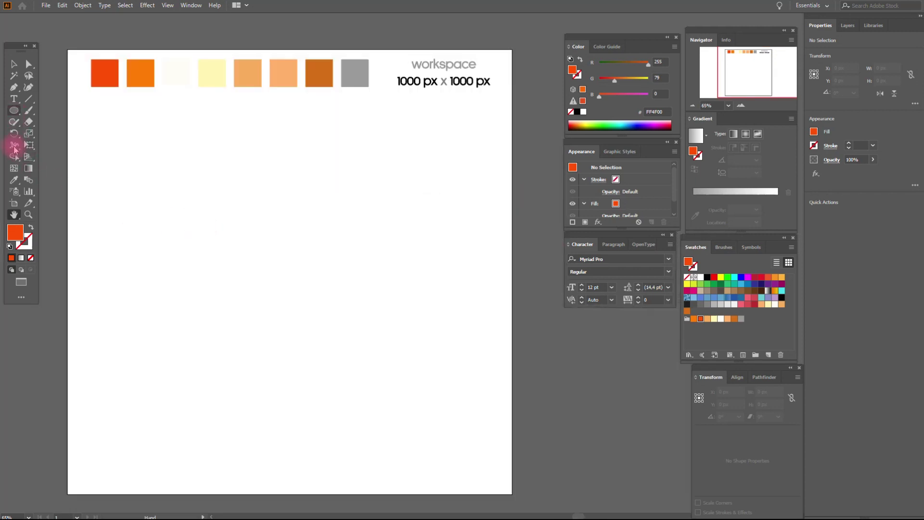
- Draw a tall oval filled with the sixth swatch's light orange in the artboard's middle
{"action": "left_click", "coordinate": [14, 180]}
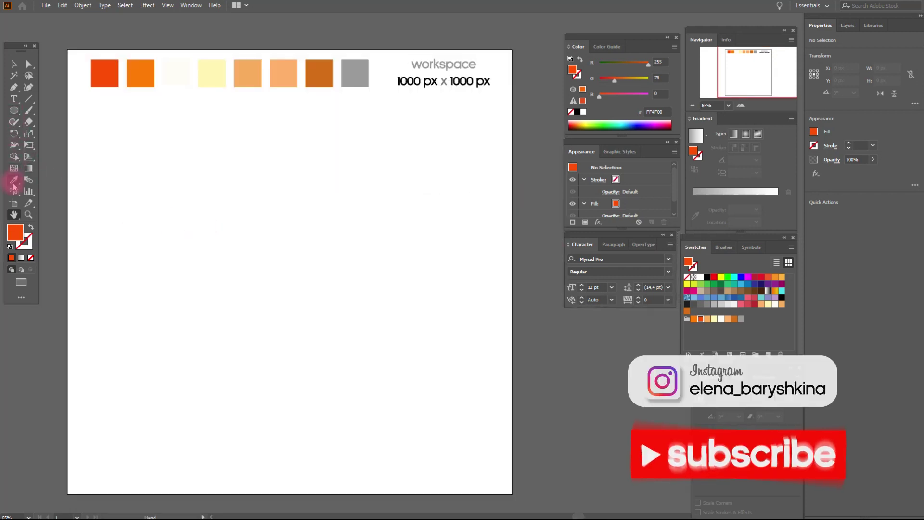
{"action": "left_click", "coordinate": [283, 73]}
{"action": "left_click", "coordinate": [14, 110]}
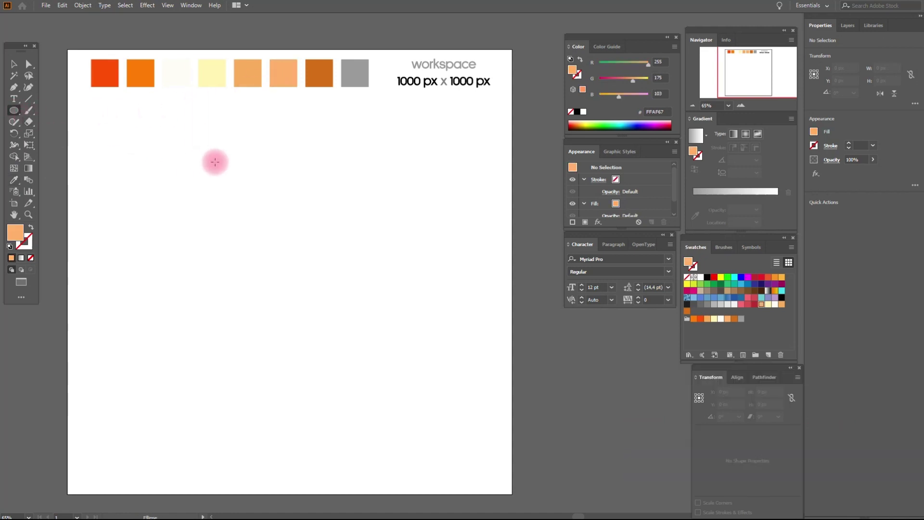
{"action": "mouse_move", "coordinate": [219, 169]}
{"action": "left_mouse_down"}
{"action": "mouse_move", "coordinate": [354, 363]}
{"action": "mouse_move", "coordinate": [401, 408]}
{"action": "left_mouse_up"}
{"action": "left_click", "coordinate": [14, 64]}
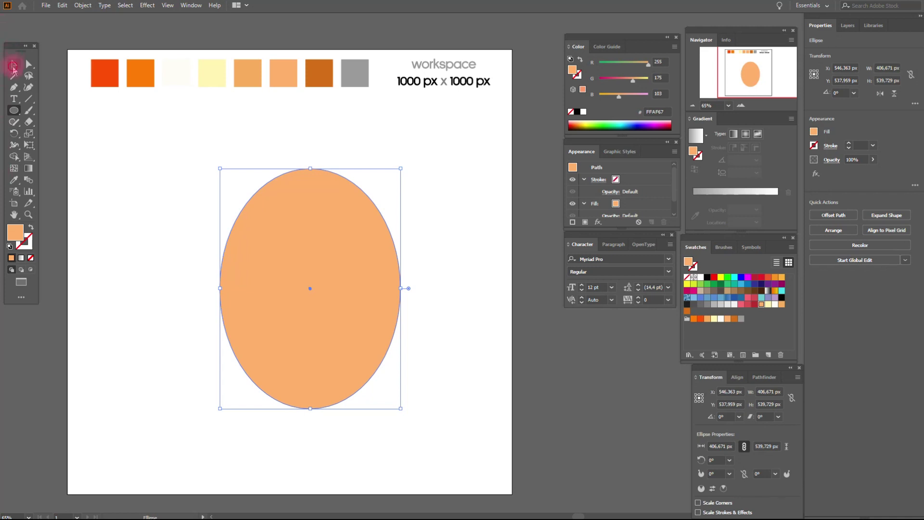
{"action": "left_click_drag", "start_coordinate": [320, 261], "coordinate": [290, 263]}
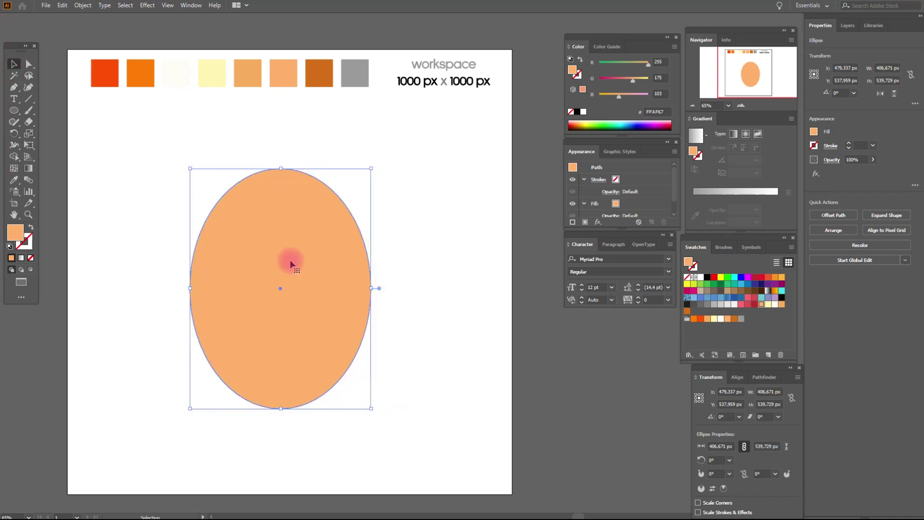
- Raise the oval's bottom anchor point to flatten its base
{"action": "left_click", "coordinate": [29, 63]}
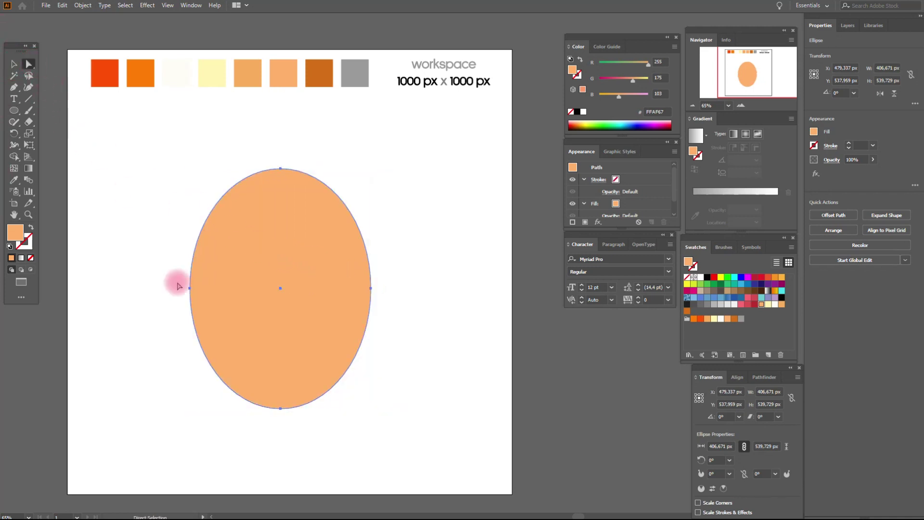
{"action": "left_click", "coordinate": [281, 409]}
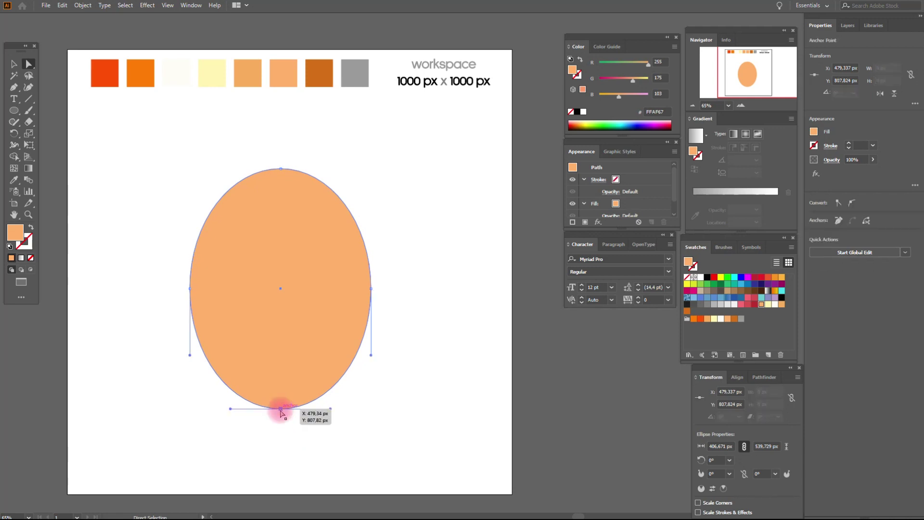
{"action": "left_click_drag", "start_coordinate": [281, 409], "coordinate": [280, 390]}
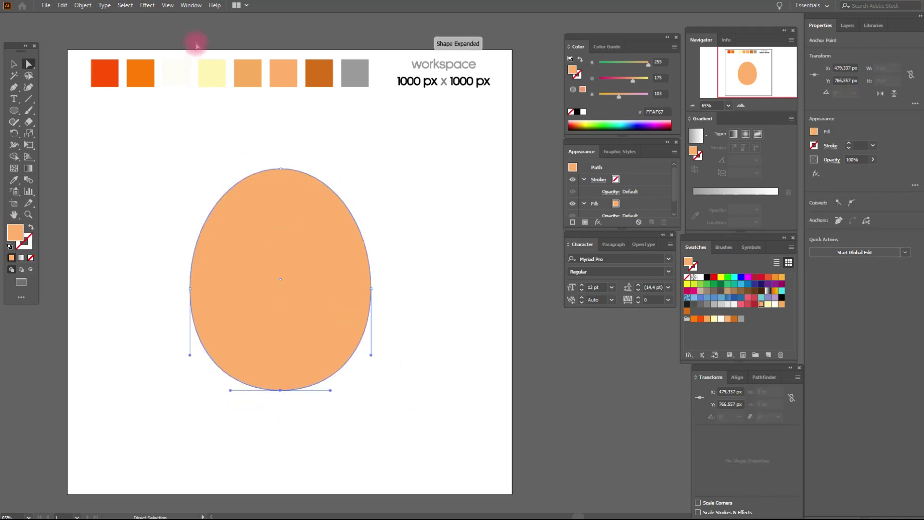
{"action": "left_click", "coordinate": [12, 66]}
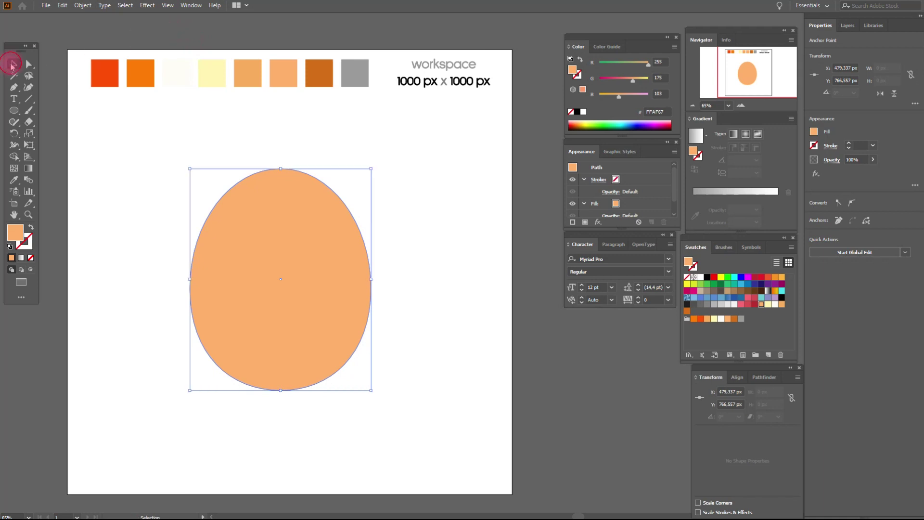
- Apply Free Distort, pulling both top corners inward to taper the oval into an egg
{"action": "left_click", "coordinate": [146, 5]}
{"action": "mouse_move", "coordinate": [177, 83]}
{"action": "left_click", "coordinate": [264, 92]}
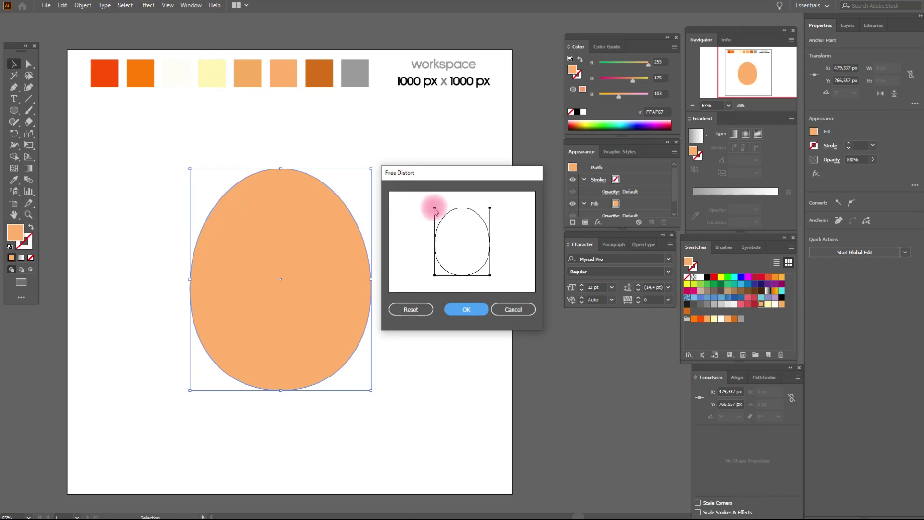
{"action": "left_click_drag", "start_coordinate": [436, 210], "coordinate": [440, 212]}
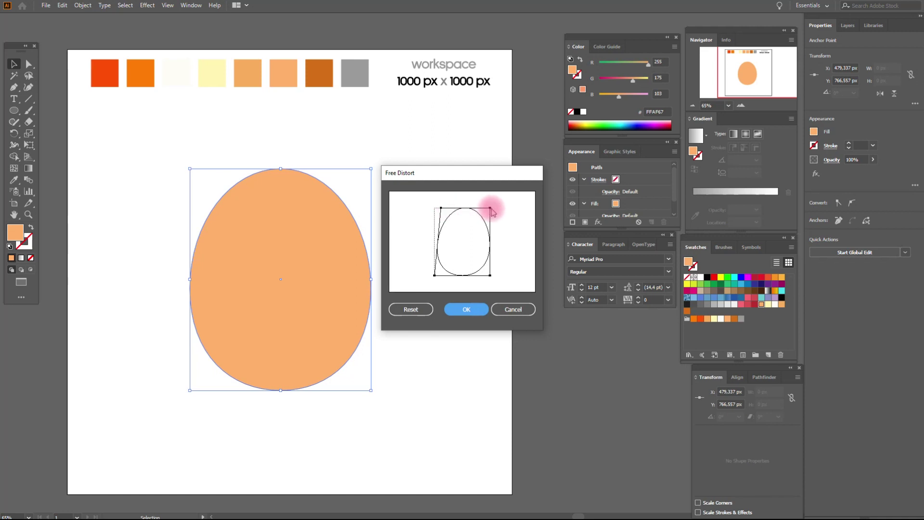
{"action": "left_click_drag", "start_coordinate": [491, 210], "coordinate": [484, 210]}
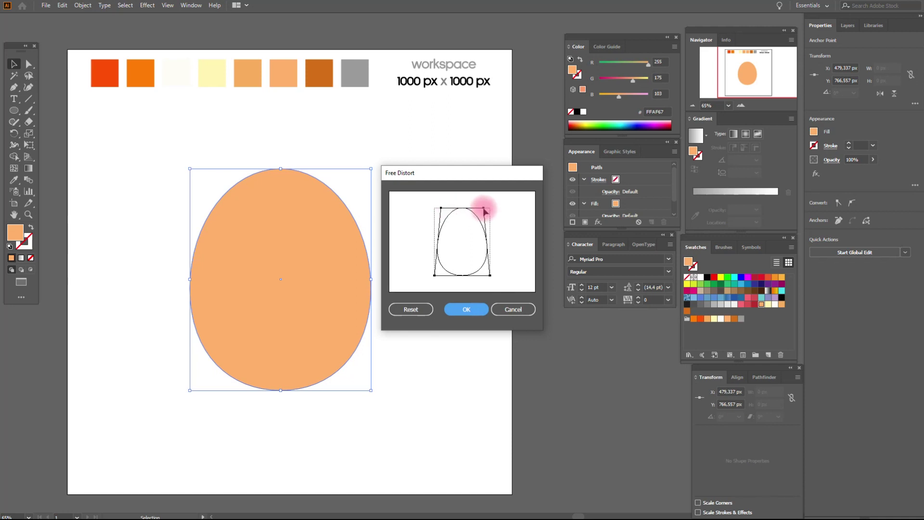
{"action": "left_click", "coordinate": [466, 309]}
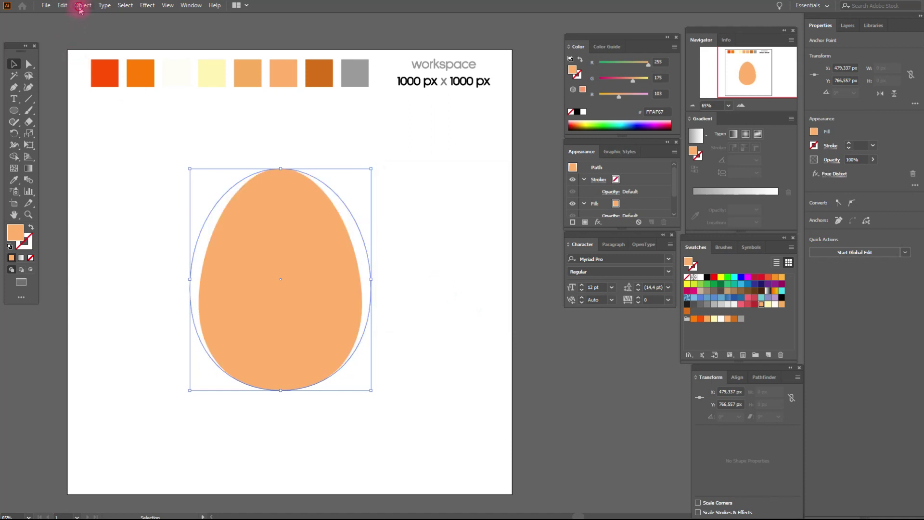
- Expand the egg's appearance to make the distortion permanent and move it slightly down
{"action": "left_click", "coordinate": [83, 6]}
{"action": "left_click", "coordinate": [134, 124]}
{"action": "left_click_drag", "start_coordinate": [302, 244], "coordinate": [299, 262]}
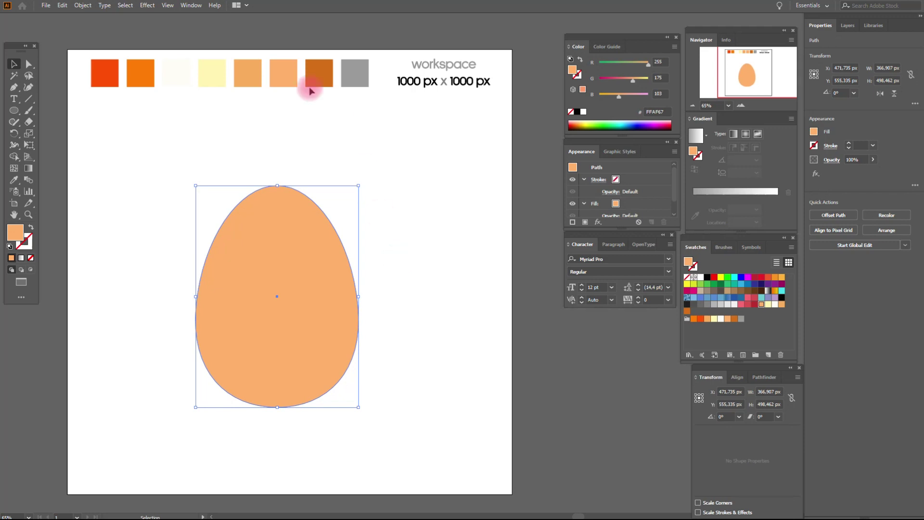
{"action": "left_click", "coordinate": [83, 5]}
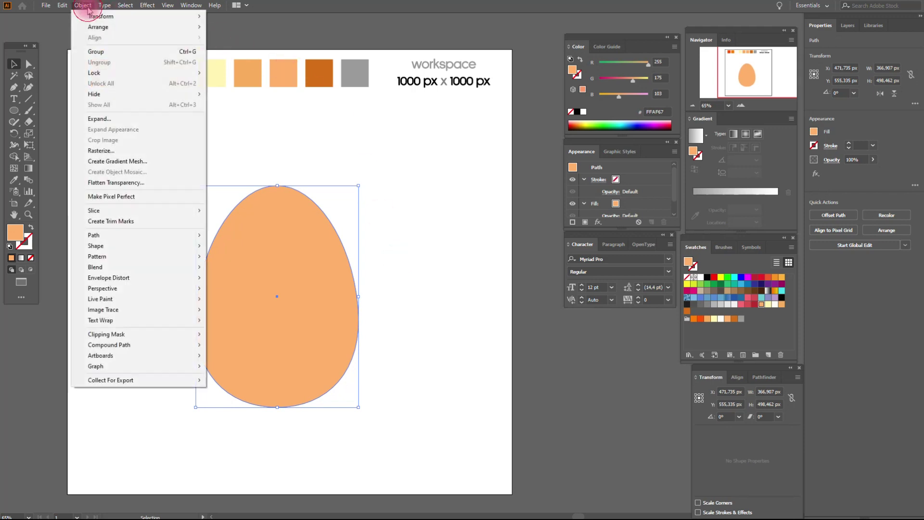
- Convert the egg to a flat 4-row, 4-column gradient mesh and colour a first mesh point
{"action": "left_click", "coordinate": [139, 168]}
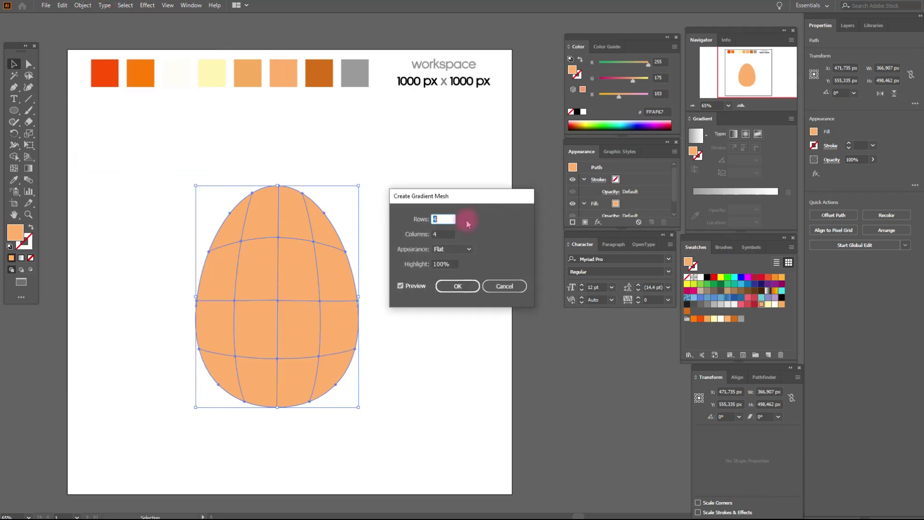
{"action": "left_click", "coordinate": [440, 233]}
{"action": "left_click", "coordinate": [457, 286]}
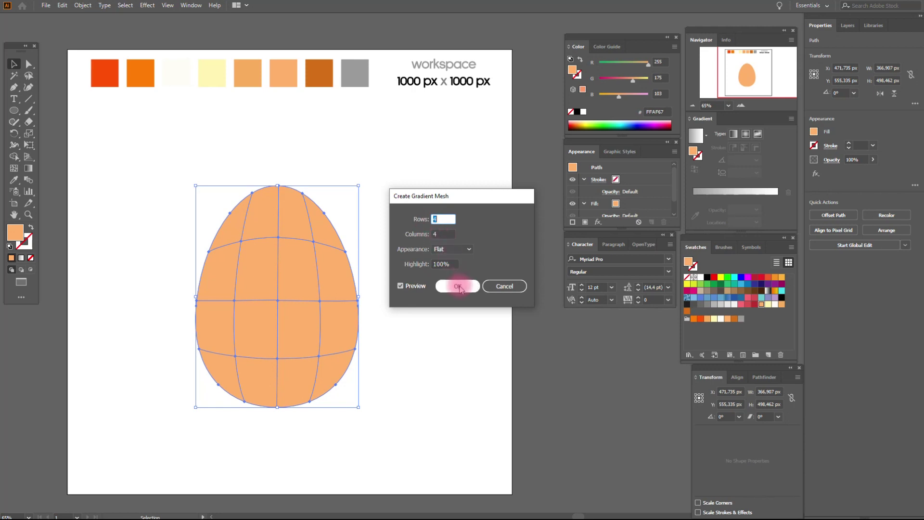
{"action": "left_click_drag", "start_coordinate": [694, 318], "coordinate": [281, 318]}
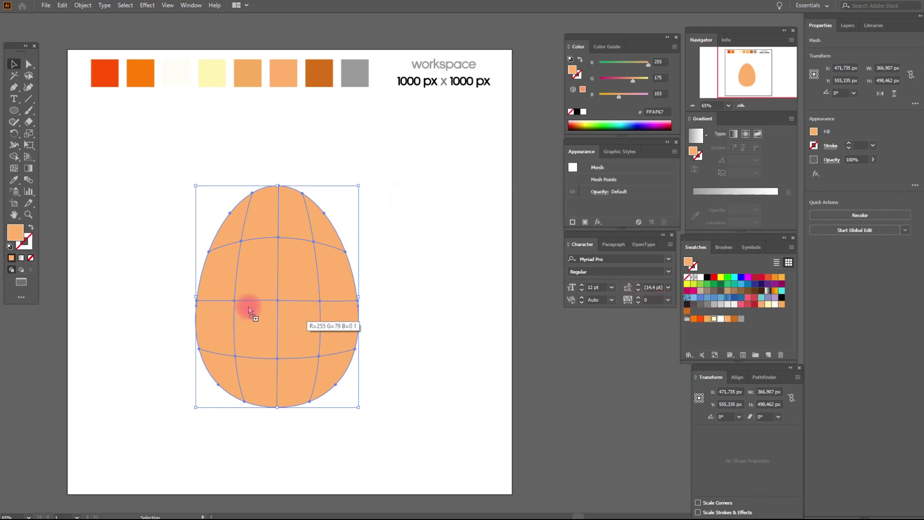
- Colour the egg's left mesh points pale yellow and its upper-right points darker orange
{"action": "left_click_drag", "start_coordinate": [235, 304], "coordinate": [234, 301]}
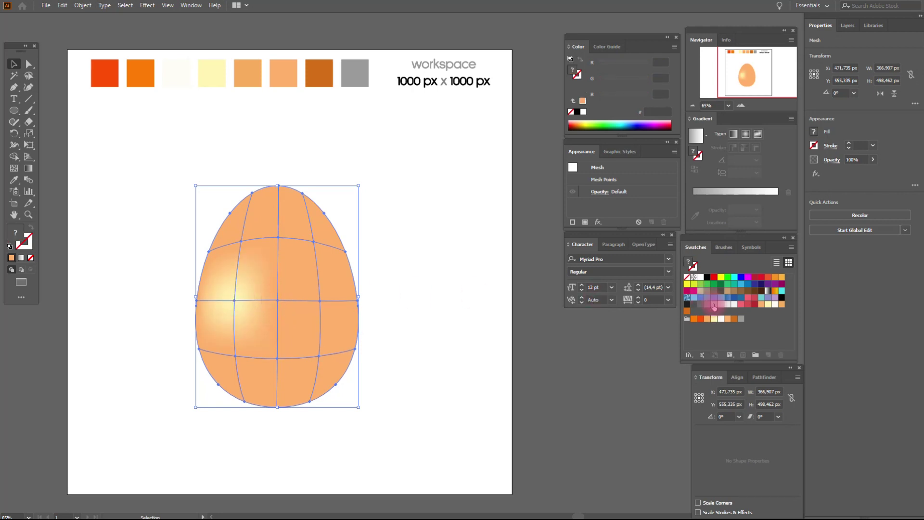
{"action": "left_click_drag", "start_coordinate": [722, 319], "coordinate": [241, 241]}
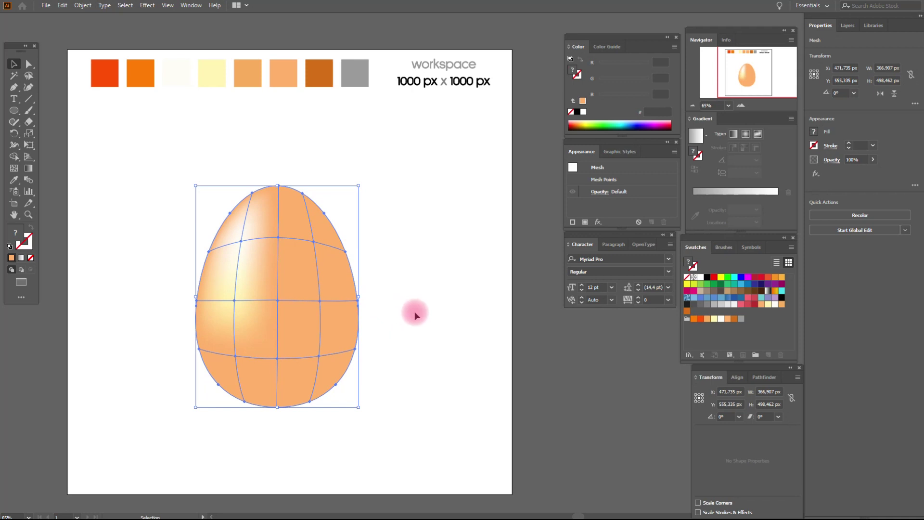
{"action": "left_click_drag", "start_coordinate": [732, 322], "coordinate": [314, 243]}
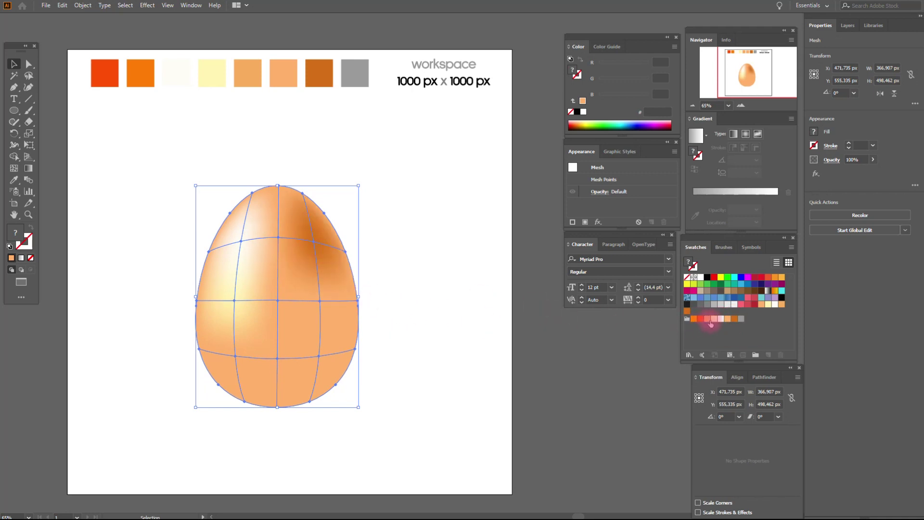
{"action": "mouse_move", "coordinate": [734, 319]}
{"action": "left_mouse_down"}
{"action": "mouse_move", "coordinate": [423, 376]}
{"action": "mouse_move", "coordinate": [320, 302]}
{"action": "left_mouse_up"}
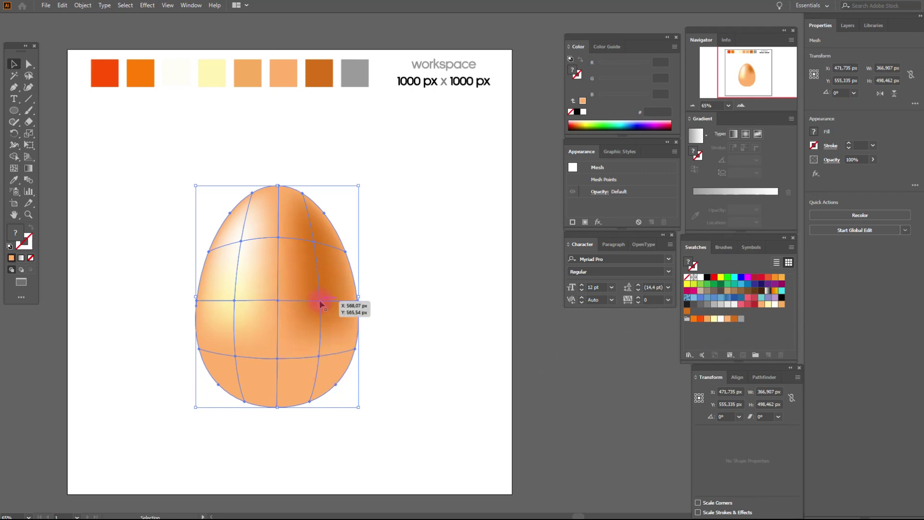
{"action": "left_click", "coordinate": [418, 320]}
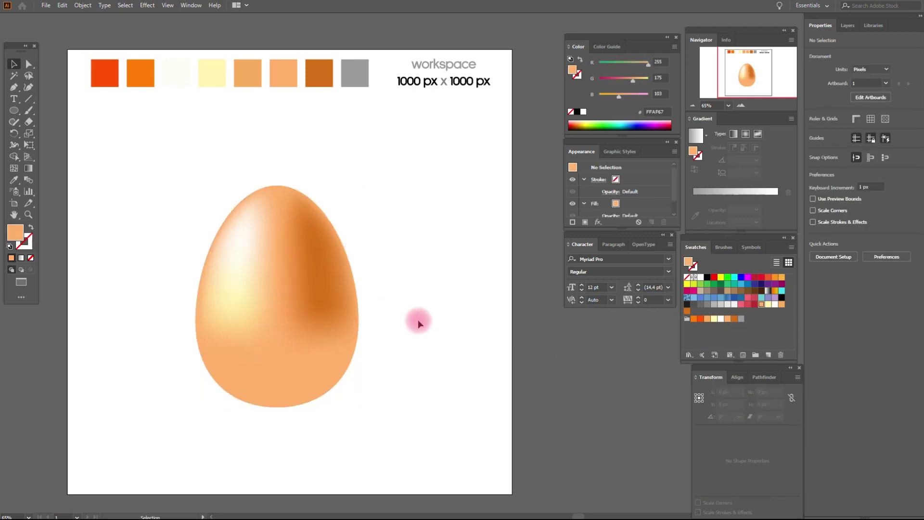
{"action": "left_click", "coordinate": [345, 336]}
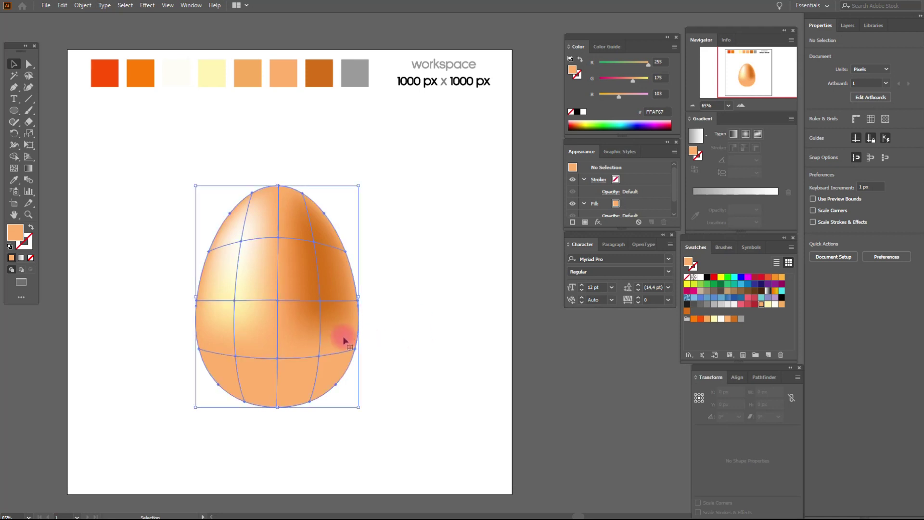
- Add a mesh line near the egg's bottom and tint its lower points pale yellow
{"action": "left_click", "coordinate": [14, 170]}
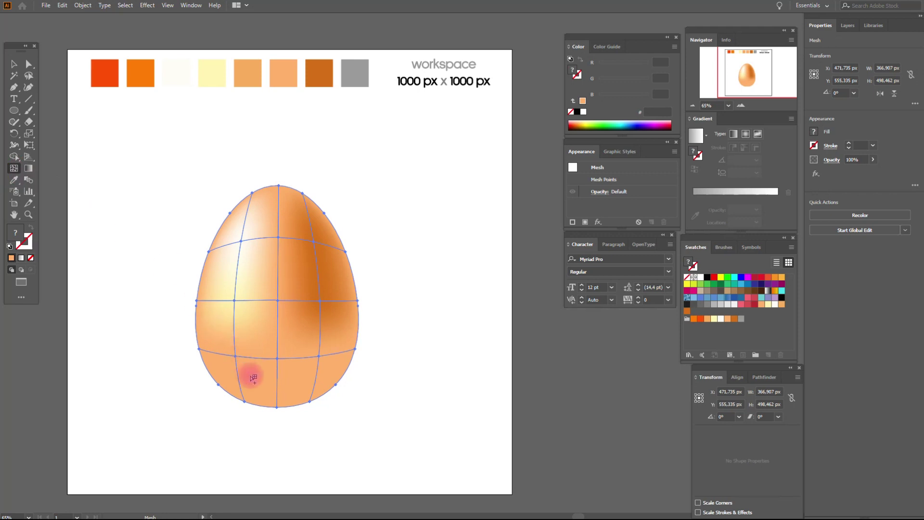
{"action": "left_click", "coordinate": [278, 381]}
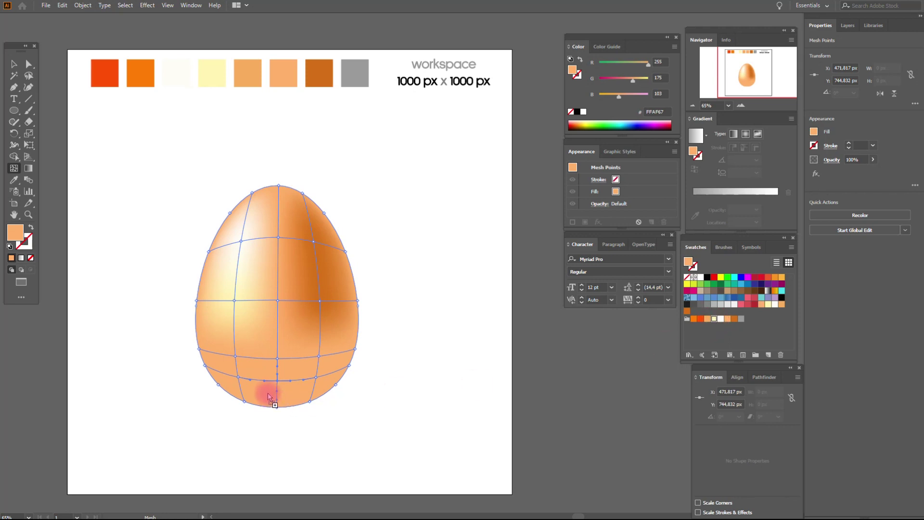
{"action": "left_click", "coordinate": [278, 383]}
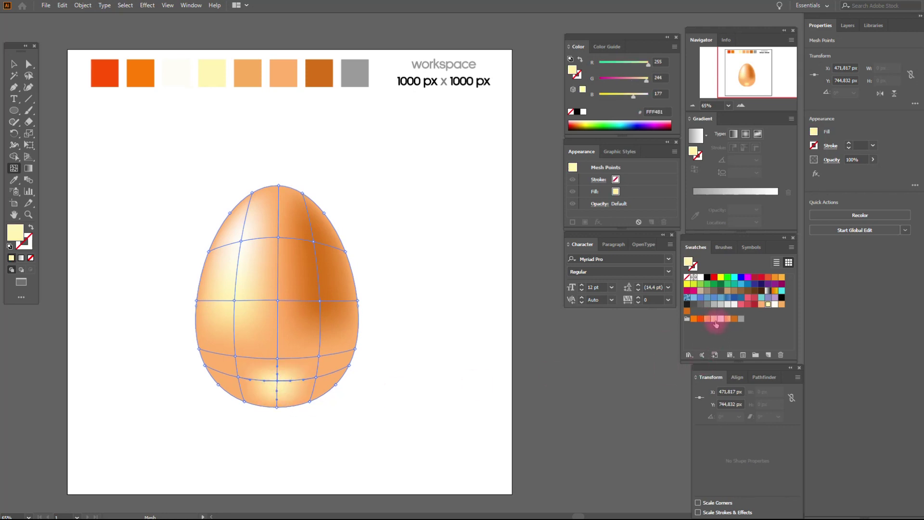
{"action": "left_click", "coordinate": [239, 380]}
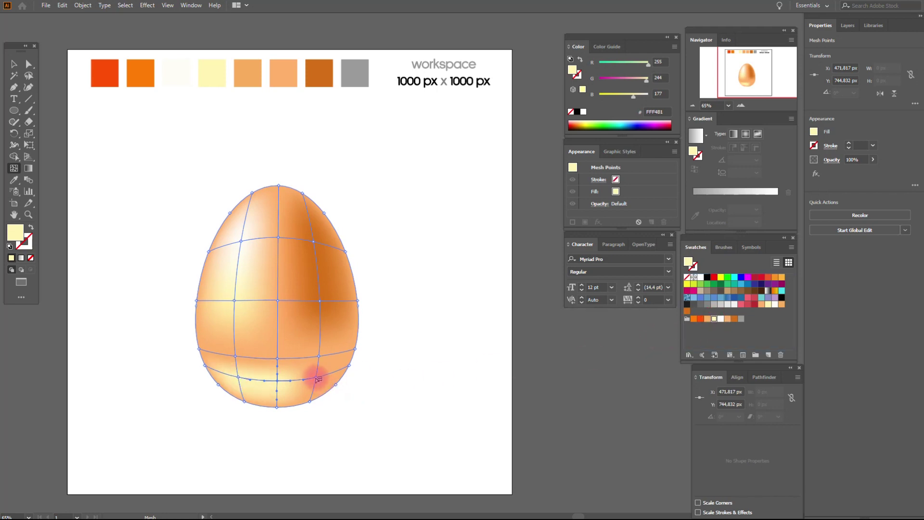
{"action": "left_click", "coordinate": [318, 379]}
{"action": "left_click", "coordinate": [14, 64]}
{"action": "left_click", "coordinate": [131, 166]}
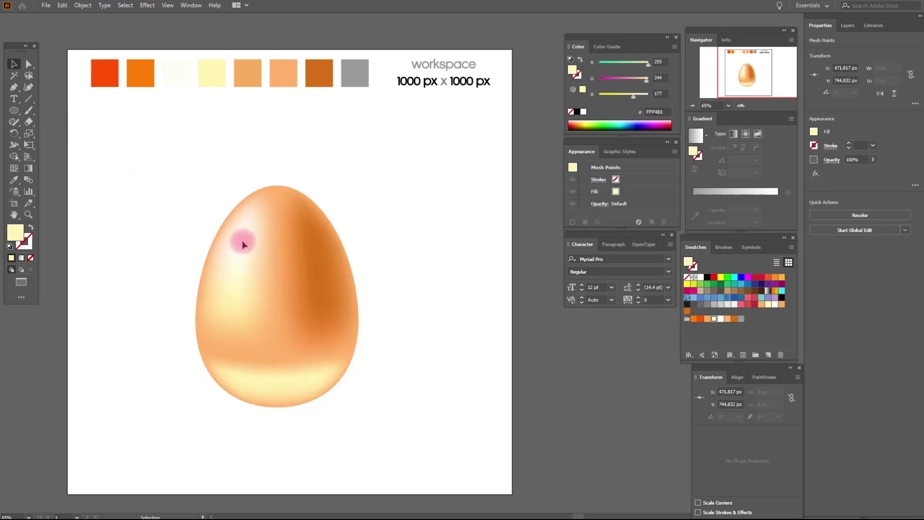
{"action": "left_click", "coordinate": [269, 392]}
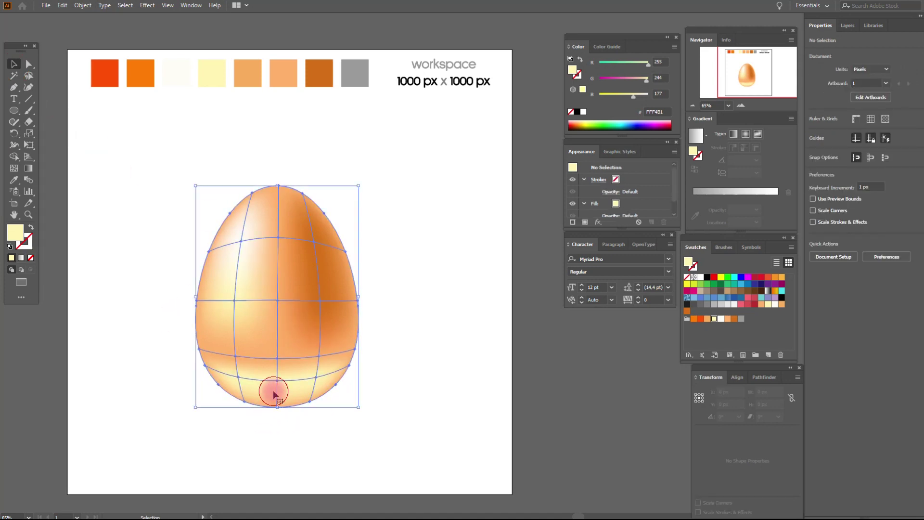
- Nudge the lower-centre and lower-right mesh points slightly downward
{"action": "left_click", "coordinate": [14, 168]}
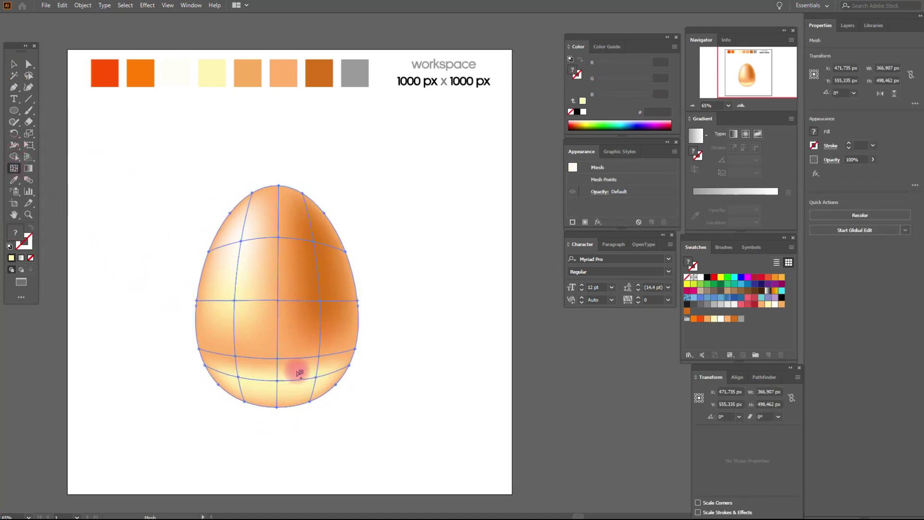
{"action": "left_click", "coordinate": [277, 381]}
{"action": "left_click_drag", "start_coordinate": [278, 381], "coordinate": [279, 390]}
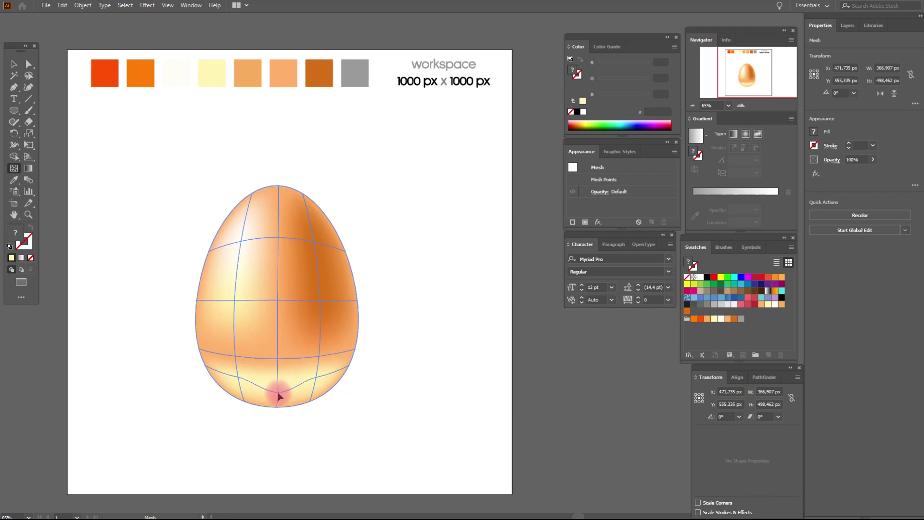
{"action": "left_click", "coordinate": [238, 386]}
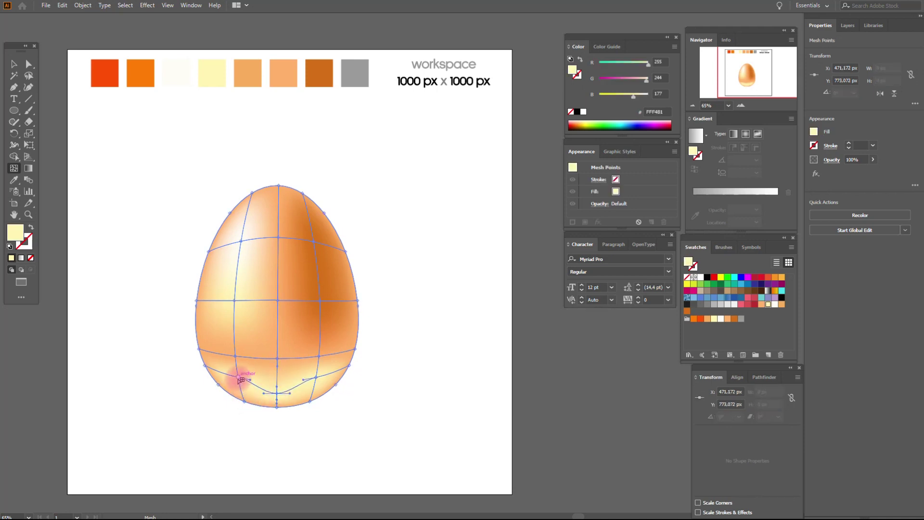
{"action": "left_click", "coordinate": [316, 390]}
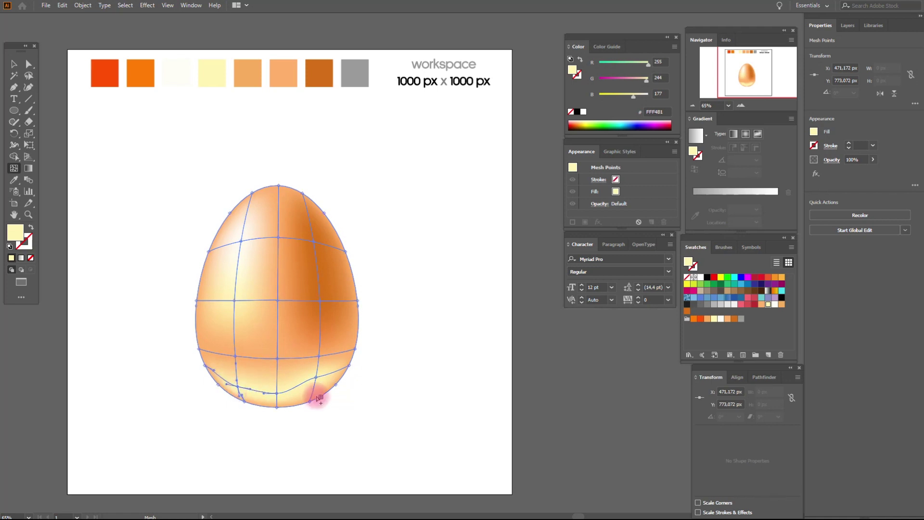
{"action": "left_click_drag", "start_coordinate": [317, 383], "coordinate": [318, 386]}
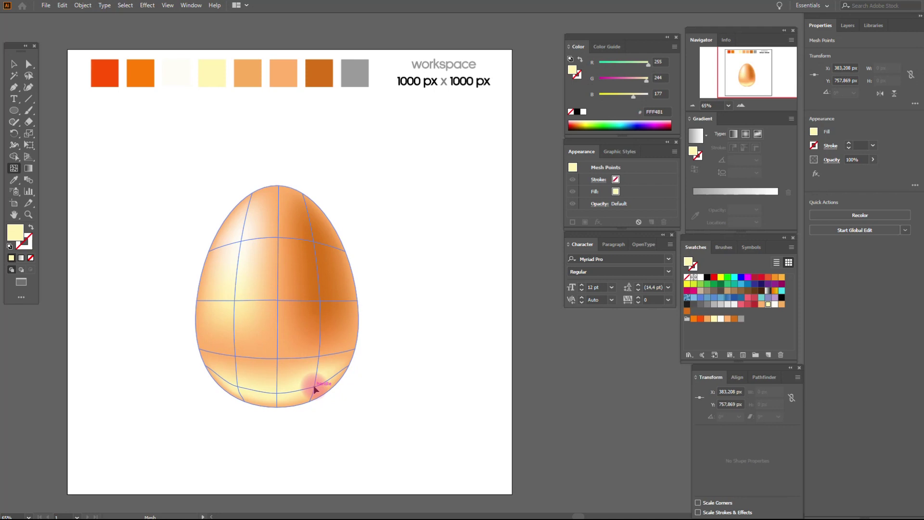
{"action": "left_click", "coordinate": [14, 64]}
{"action": "left_click", "coordinate": [52, 77]}
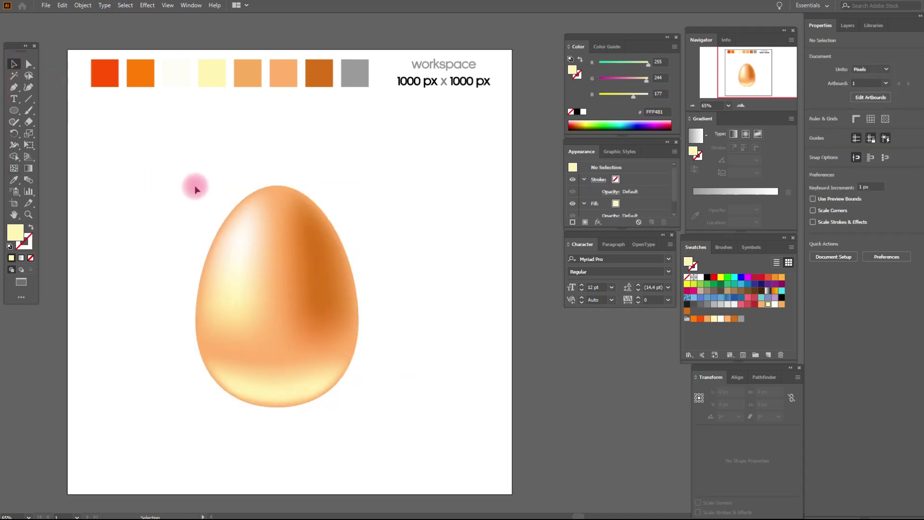
{"action": "left_click", "coordinate": [331, 279]}
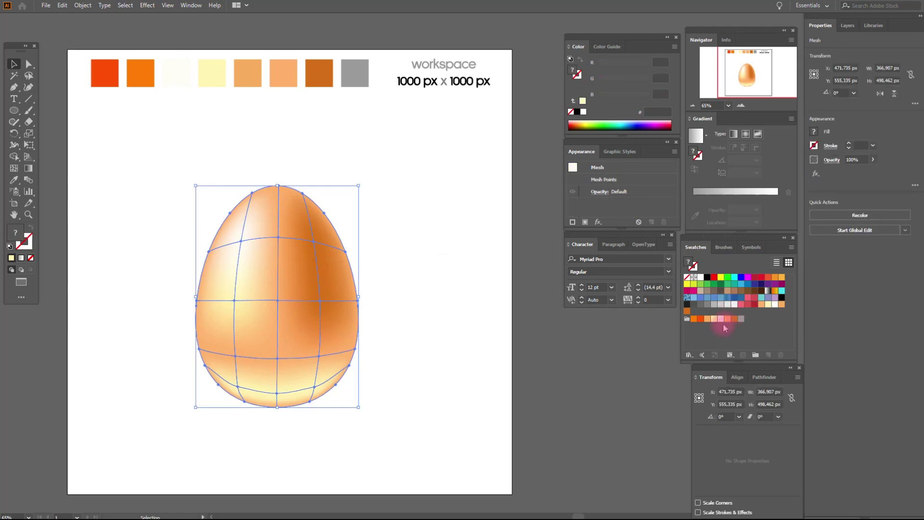
- Drag light orange and light yellow swatches onto the egg's right, upper-right, lower-left and left edge points
{"action": "left_click_drag", "start_coordinate": [716, 321], "coordinate": [359, 303]}
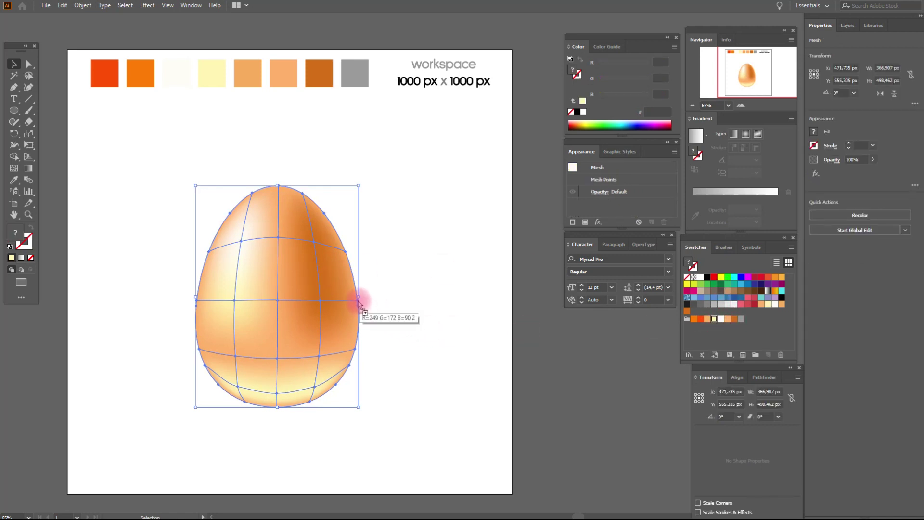
{"action": "left_click_drag", "start_coordinate": [359, 303], "coordinate": [359, 300]}
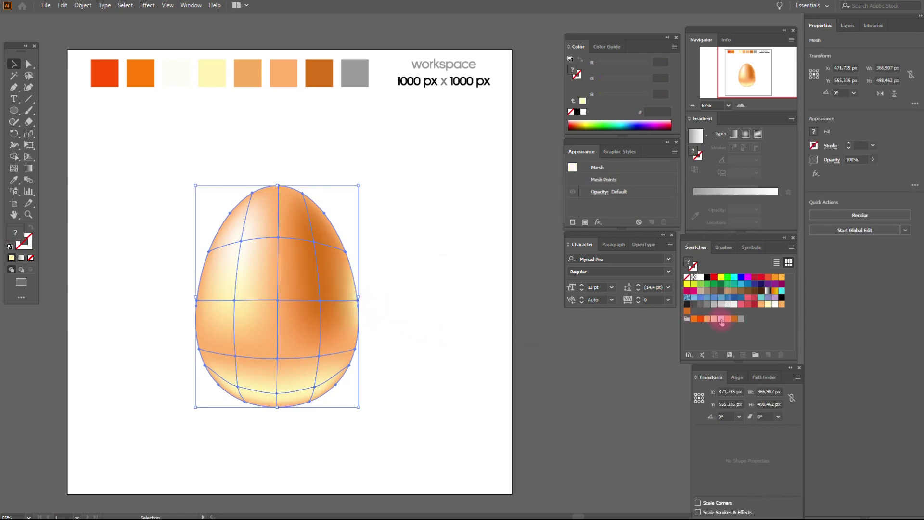
{"action": "left_click_drag", "start_coordinate": [715, 320], "coordinate": [347, 255]}
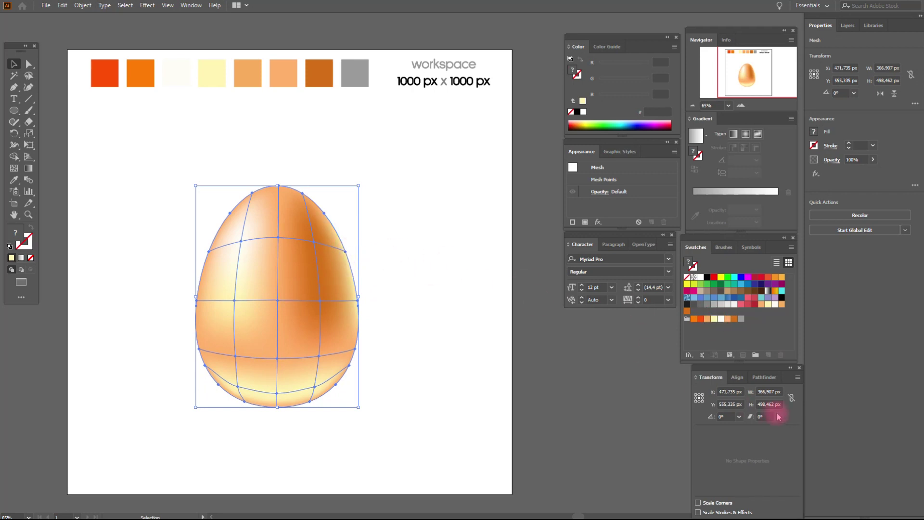
{"action": "left_click_drag", "start_coordinate": [716, 322], "coordinate": [210, 389]}
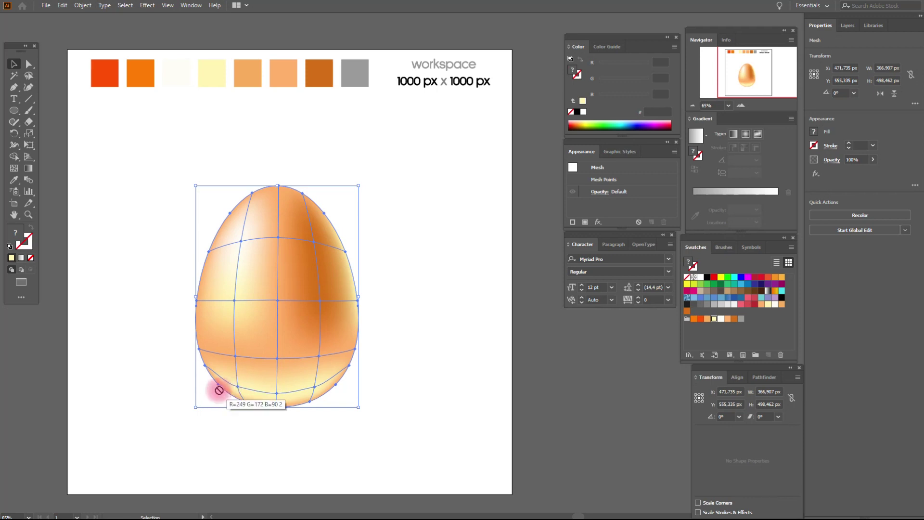
{"action": "left_click_drag", "start_coordinate": [210, 389], "coordinate": [205, 369]}
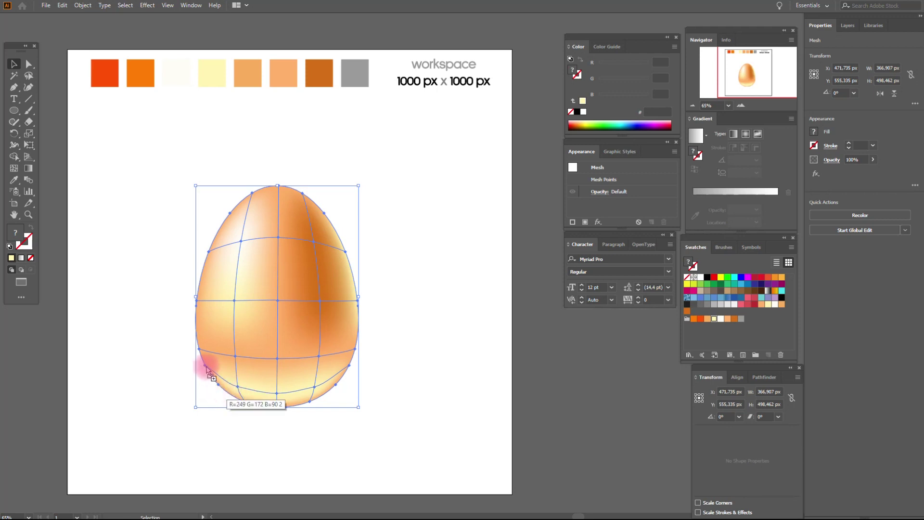
{"action": "left_click_drag", "start_coordinate": [206, 370], "coordinate": [203, 367]}
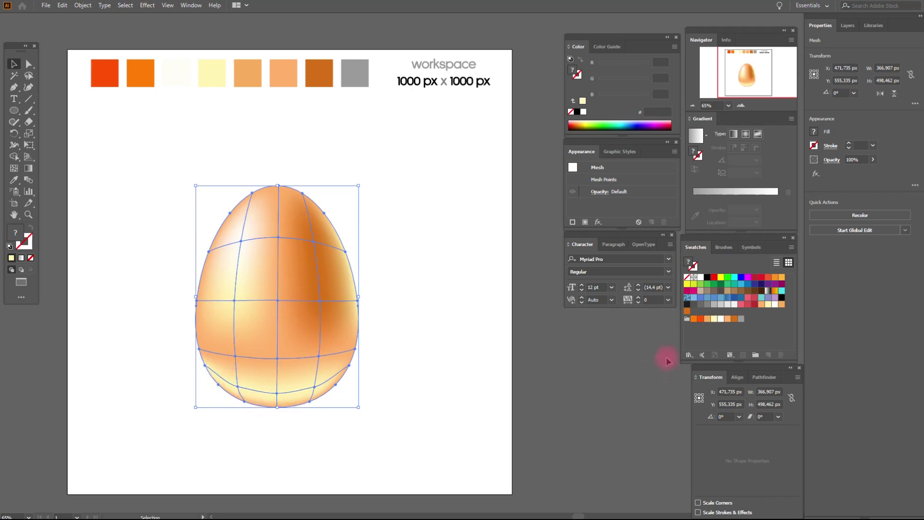
{"action": "mouse_move", "coordinate": [721, 324]}
{"action": "left_mouse_down"}
{"action": "mouse_move", "coordinate": [200, 353]}
{"action": "mouse_move", "coordinate": [264, 355]}
{"action": "left_mouse_up"}
{"action": "left_click", "coordinate": [425, 357]}
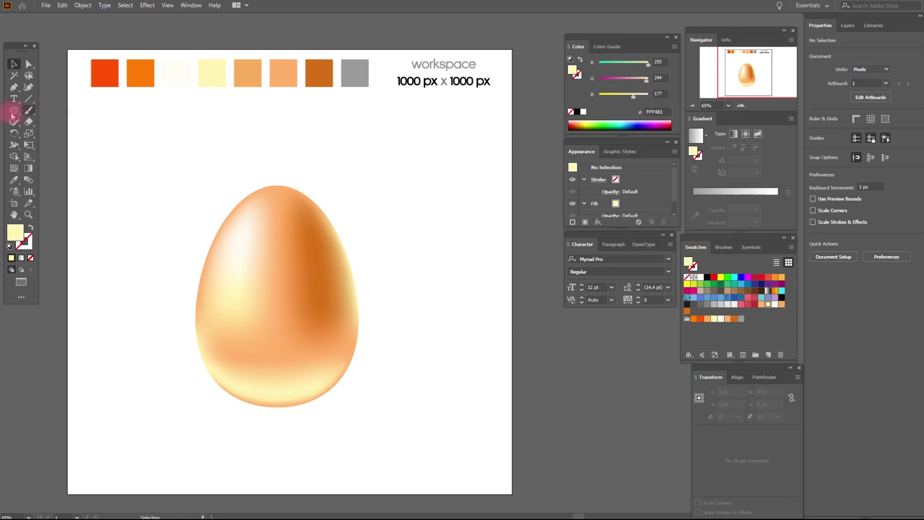
- Draw a red rectangle, sampled from the first swatch, over the artboard and send it behind the egg
{"action": "left_click", "coordinate": [13, 182]}
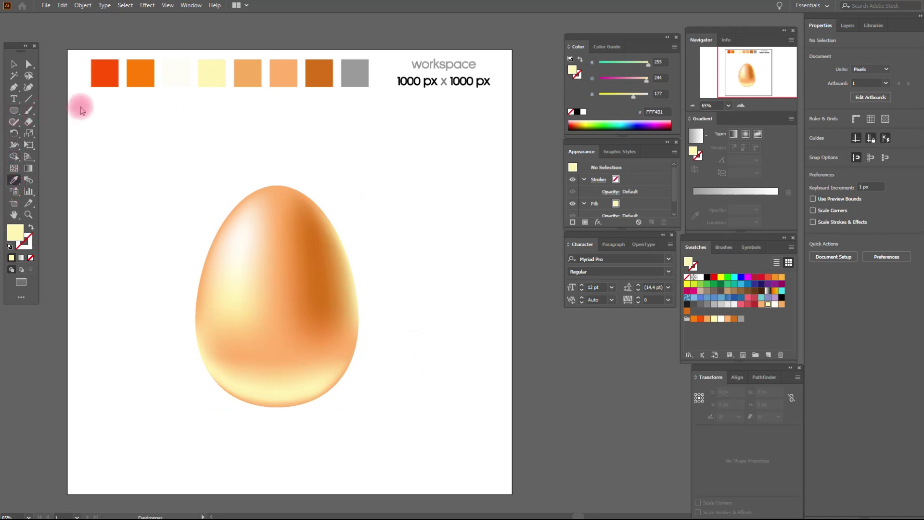
{"action": "left_click", "coordinate": [107, 76]}
{"action": "mouse_move", "coordinate": [17, 114]}
{"action": "left_mouse_down"}
{"action": "mouse_move", "coordinate": [38, 107]}
{"action": "mouse_move", "coordinate": [510, 492]}
{"action": "left_mouse_up"}
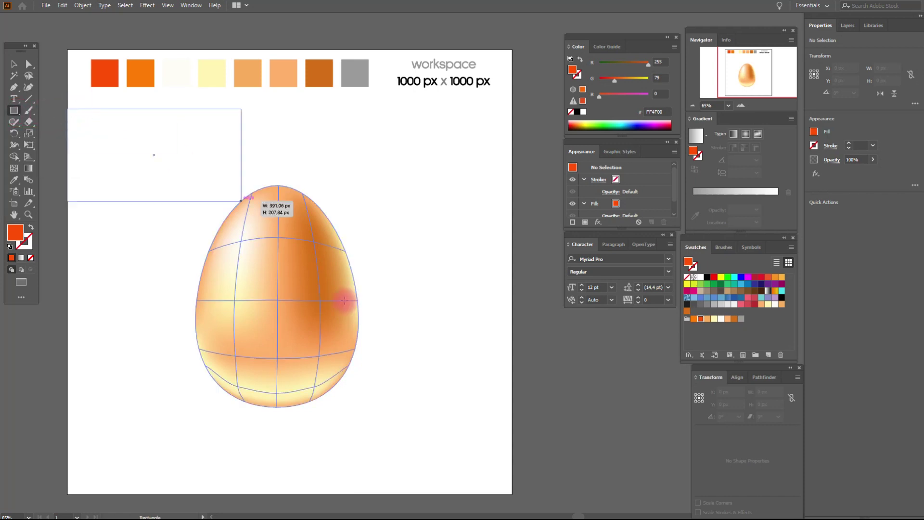
{"action": "left_click_drag", "start_coordinate": [510, 492], "coordinate": [512, 492]}
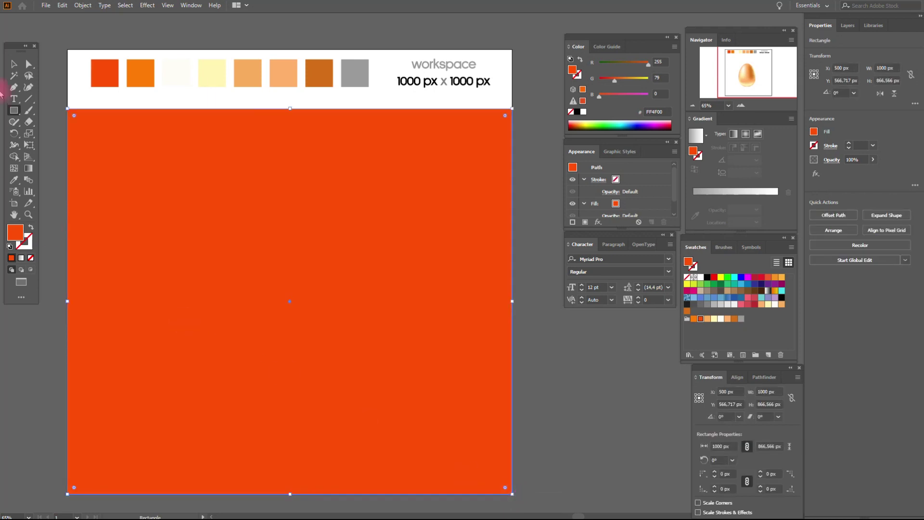
{"action": "right_click", "coordinate": [369, 250]}
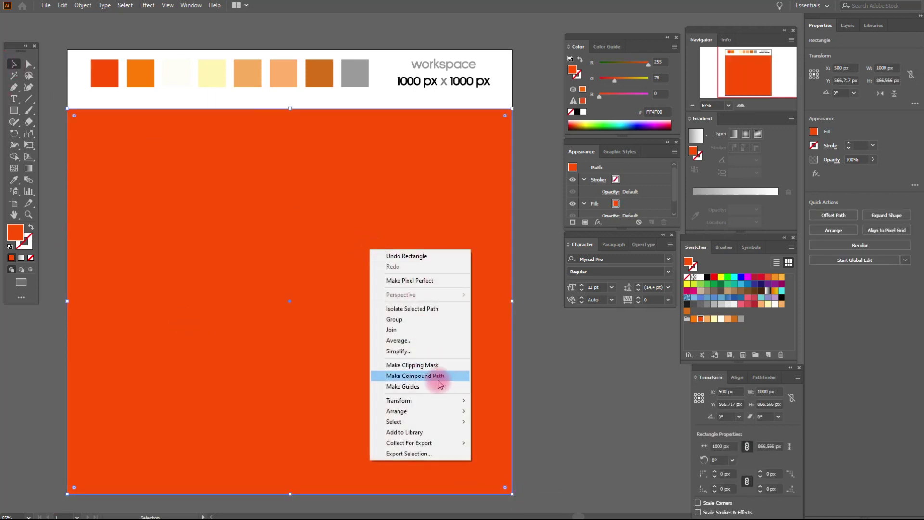
{"action": "mouse_move", "coordinate": [396, 411]}
{"action": "left_click", "coordinate": [491, 433]}
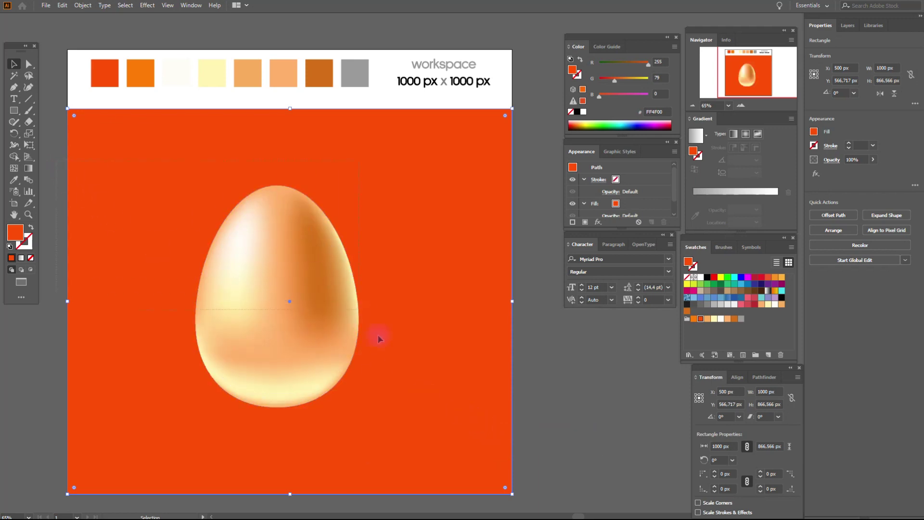
- Nudge the egg slightly right and select the background rectangle
{"action": "left_click", "coordinate": [356, 325]}
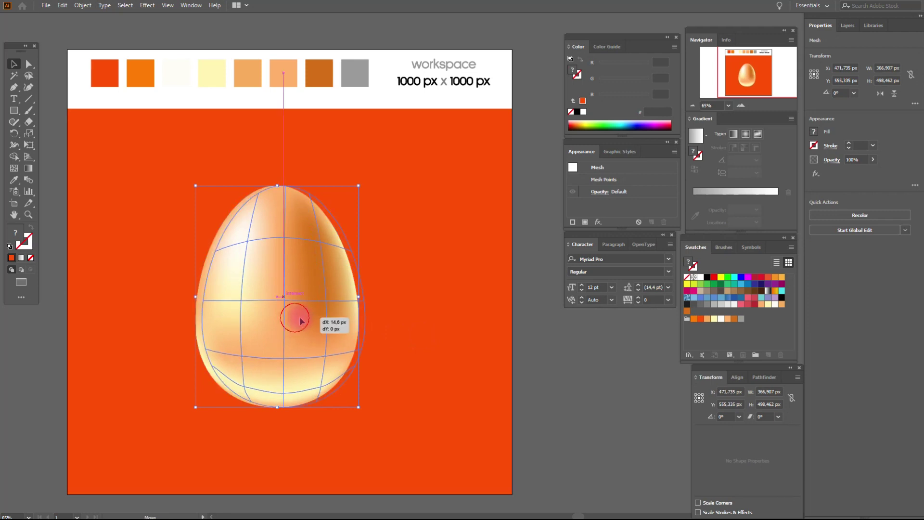
{"action": "left_click", "coordinate": [425, 304]}
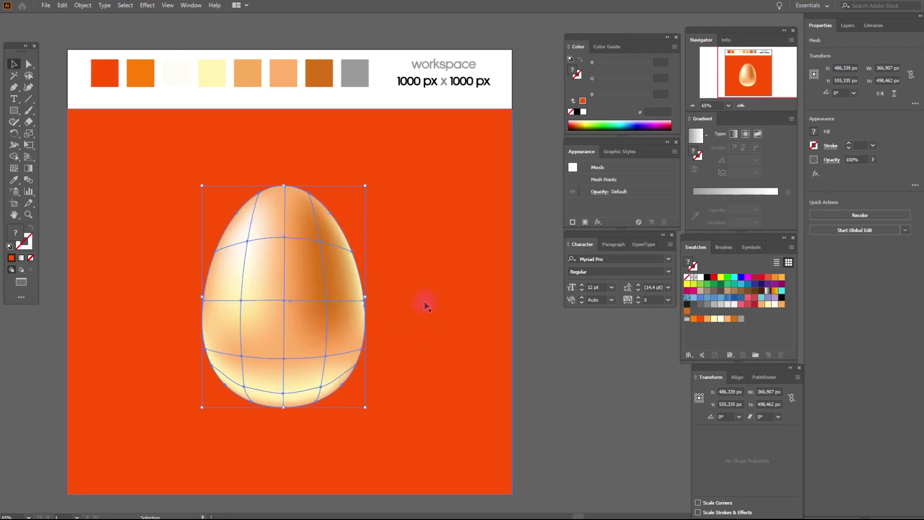
{"action": "left_click", "coordinate": [425, 304]}
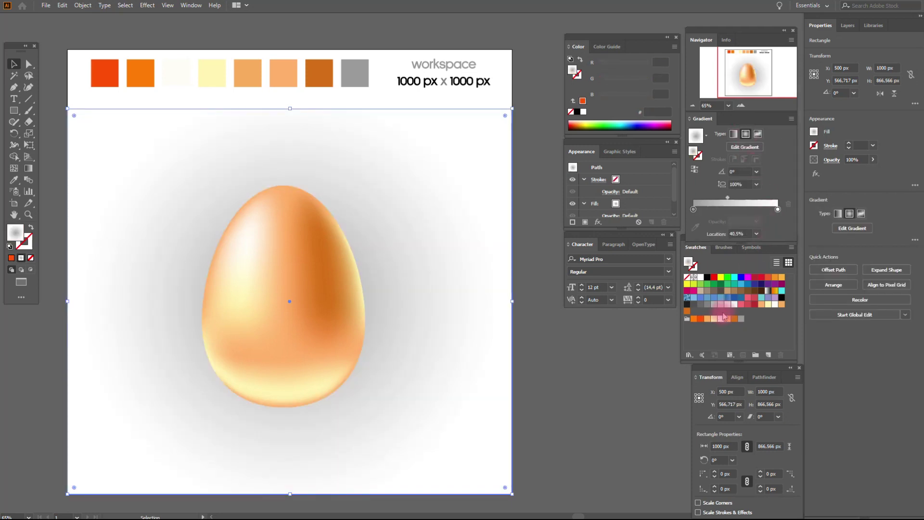
- Set the background's radial gradient to a bright orange centre fading to red-orange, adjusting the midpoint
{"action": "mouse_move", "coordinate": [702, 318]}
{"action": "left_mouse_down"}
{"action": "mouse_move", "coordinate": [790, 220]}
{"action": "mouse_move", "coordinate": [777, 209]}
{"action": "left_mouse_up"}
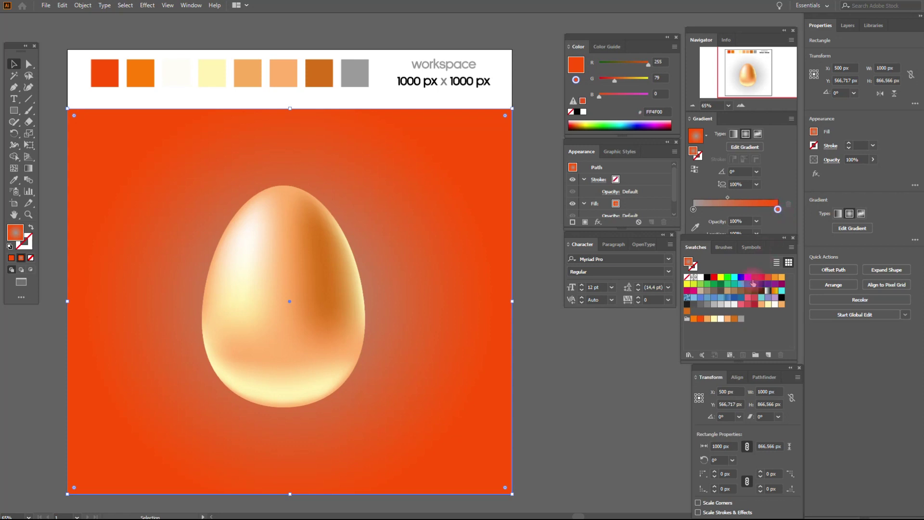
{"action": "left_click_drag", "start_coordinate": [694, 320], "coordinate": [694, 212]}
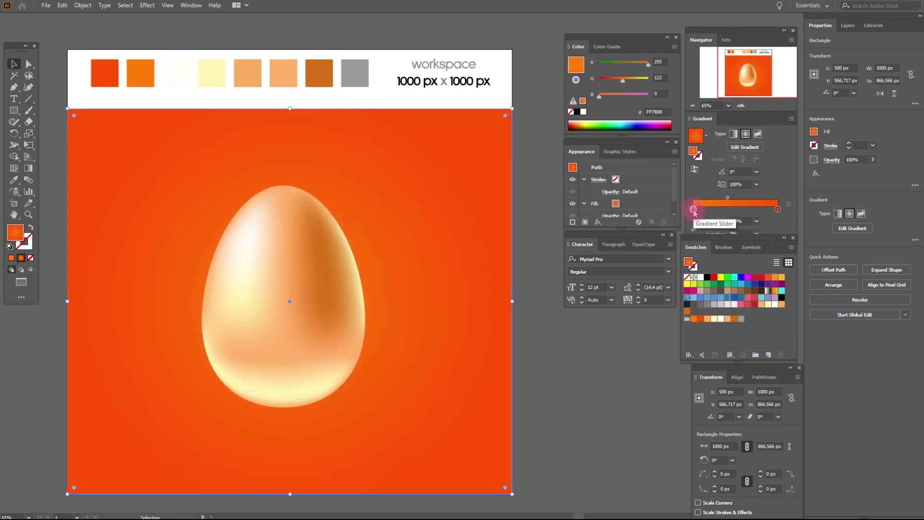
{"action": "left_click", "coordinate": [736, 198]}
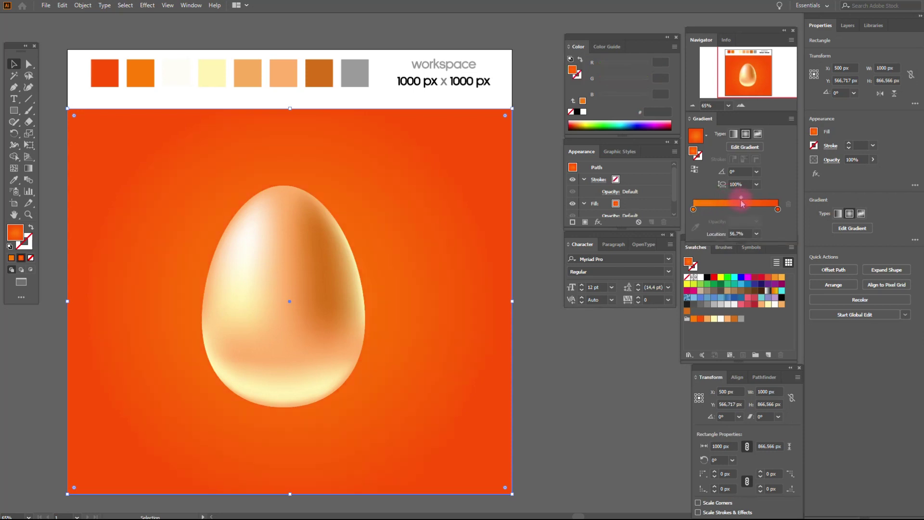
{"action": "left_click", "coordinate": [540, 247]}
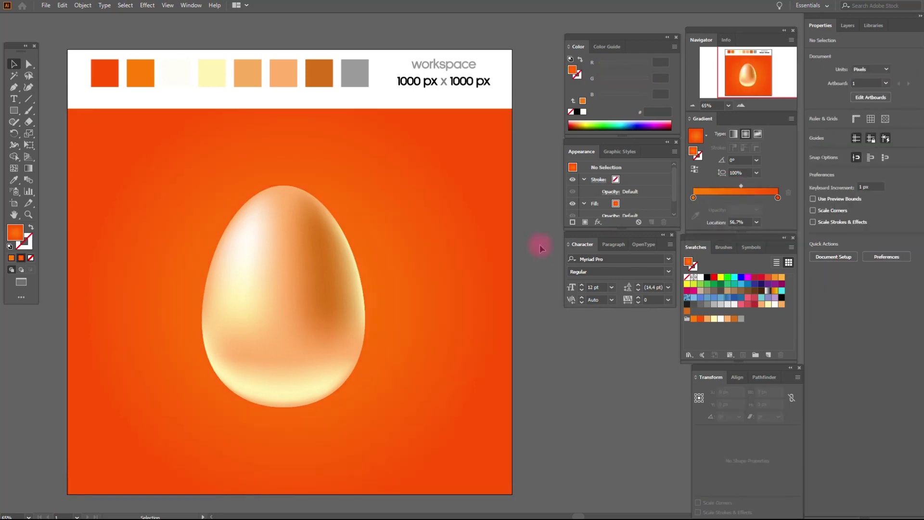
- Draw a wide, flat ellipse across the egg's base
{"action": "left_click", "coordinate": [13, 111]}
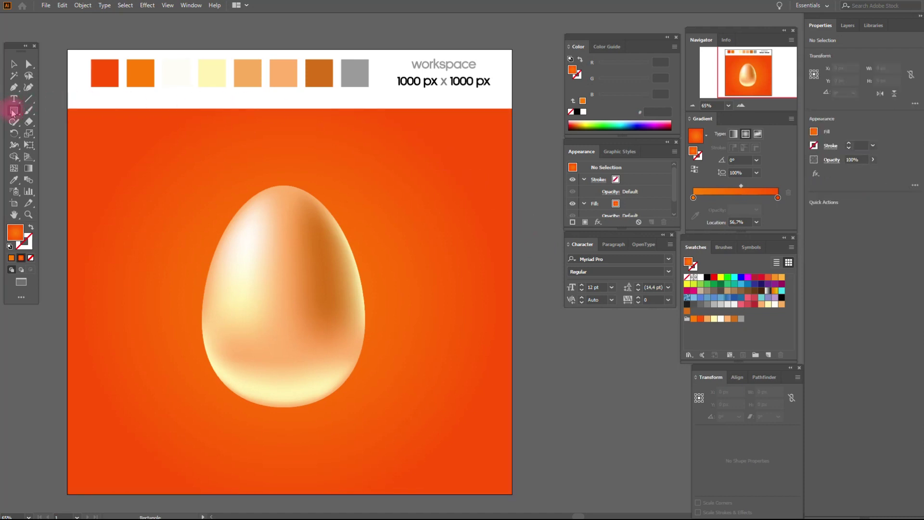
{"action": "left_click", "coordinate": [53, 129]}
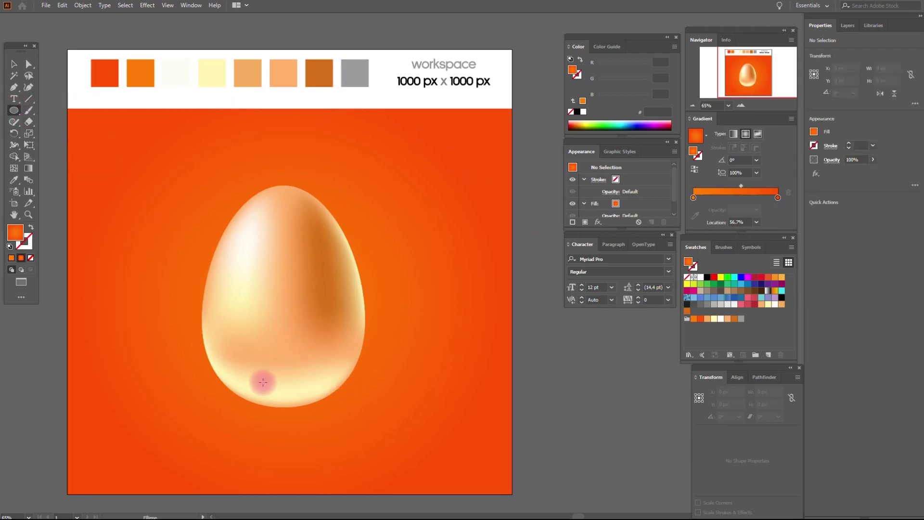
{"action": "left_click_drag", "start_coordinate": [248, 365], "coordinate": [440, 419]}
- Fill the ellipse with a linear gradient running from grey to white
{"action": "left_click", "coordinate": [13, 66]}
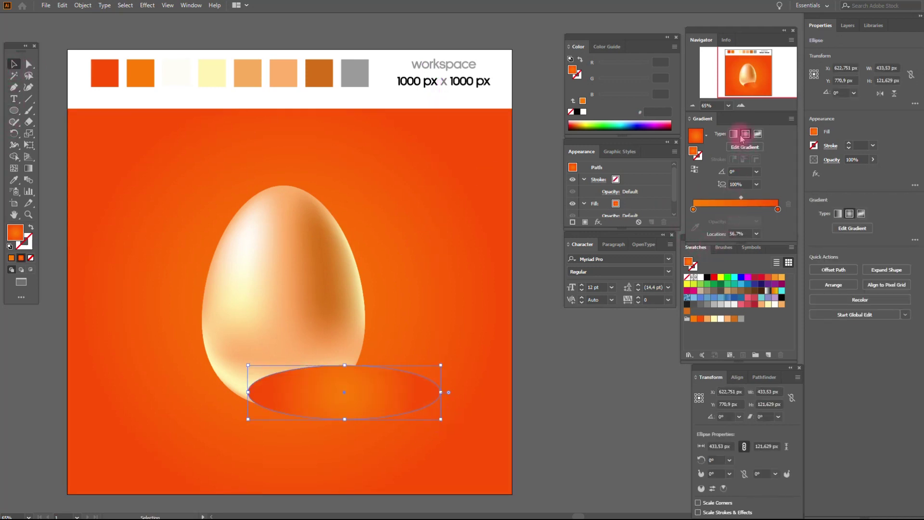
{"action": "left_click", "coordinate": [734, 134]}
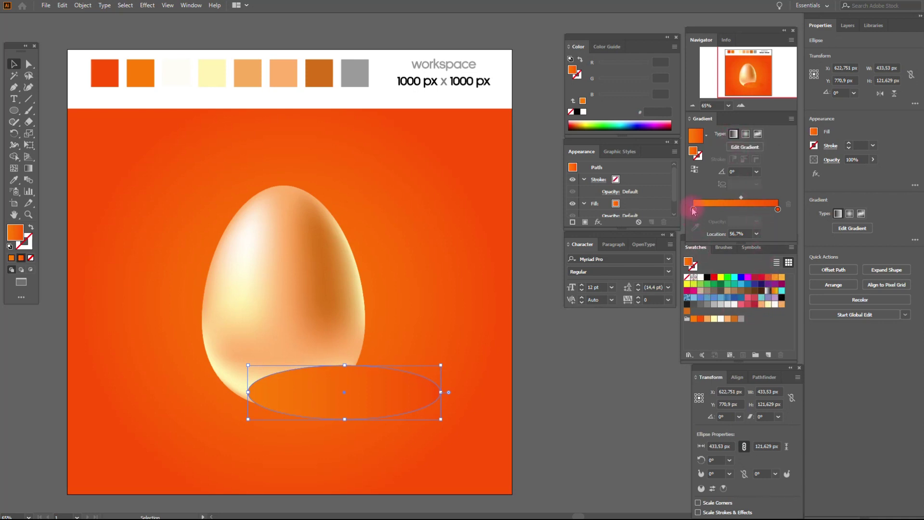
{"action": "left_click_drag", "start_coordinate": [741, 319], "coordinate": [693, 210]}
{"action": "left_click_drag", "start_coordinate": [702, 281], "coordinate": [778, 210]}
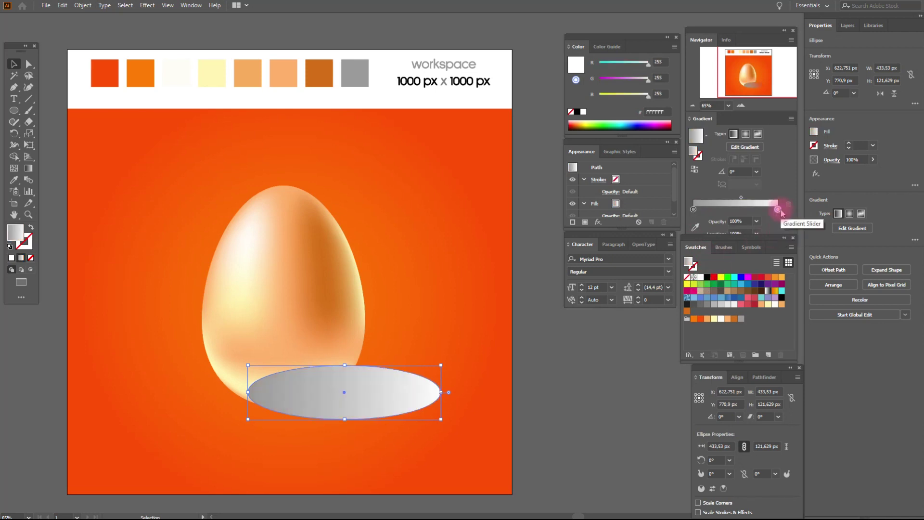
- Set the ellipse's transparency blend mode to Multiply
{"action": "left_click", "coordinate": [833, 161]}
{"action": "left_click", "coordinate": [759, 178]}
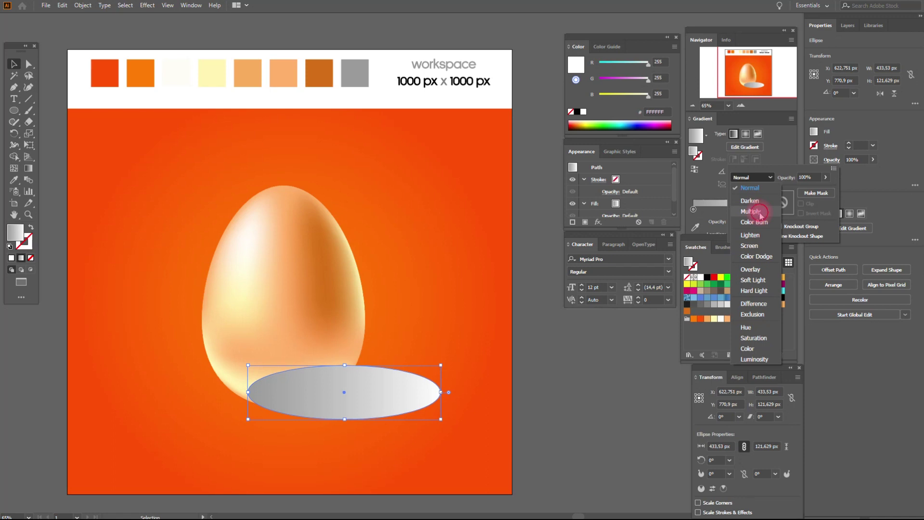
{"action": "left_click", "coordinate": [752, 208]}
{"action": "left_click", "coordinate": [13, 65]}
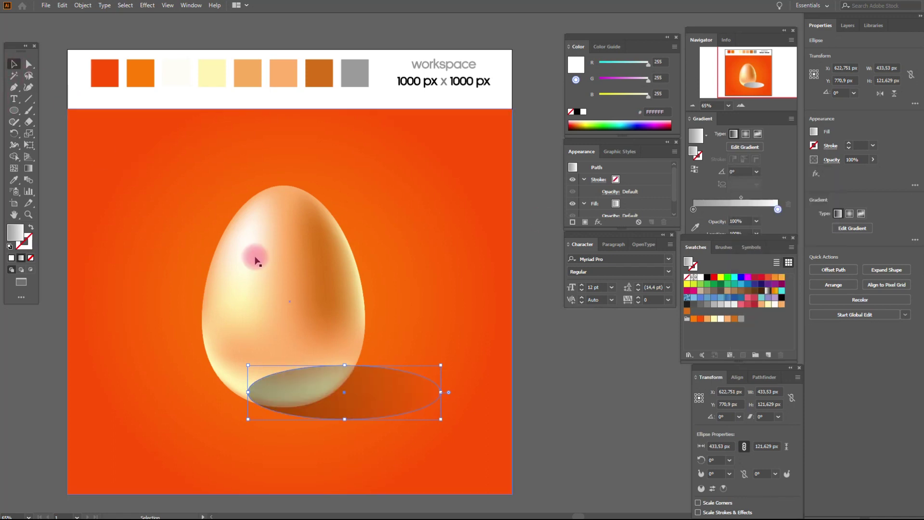
- Bring the egg in front of the shadow and shift the shadow slightly left and up
{"action": "left_click", "coordinate": [268, 265]}
{"action": "right_click", "coordinate": [267, 264]}
{"action": "mouse_move", "coordinate": [294, 317]}
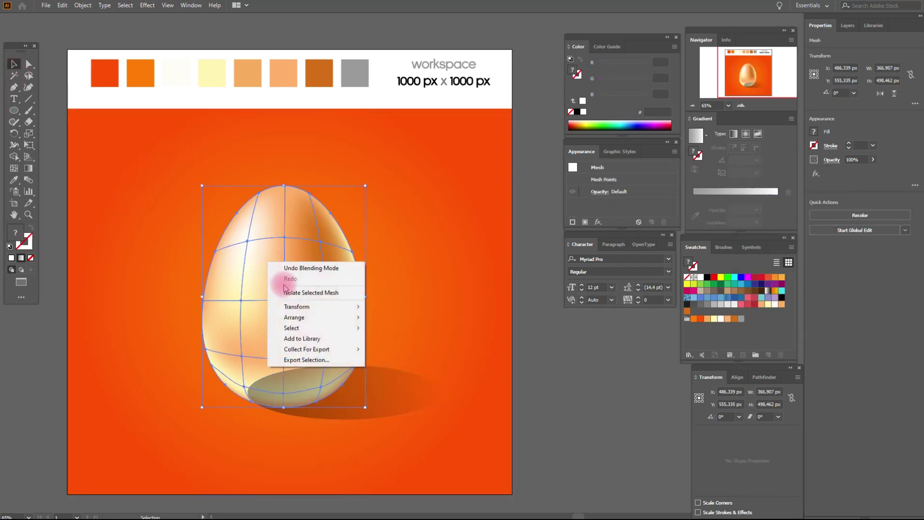
{"action": "left_click", "coordinate": [398, 319]}
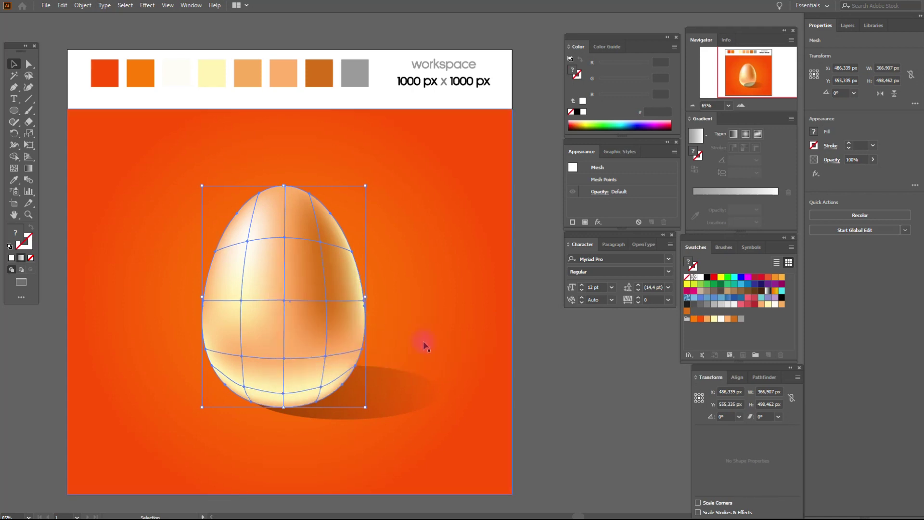
{"action": "left_click", "coordinate": [403, 391]}
{"action": "left_click_drag", "start_coordinate": [401, 394], "coordinate": [390, 388]}
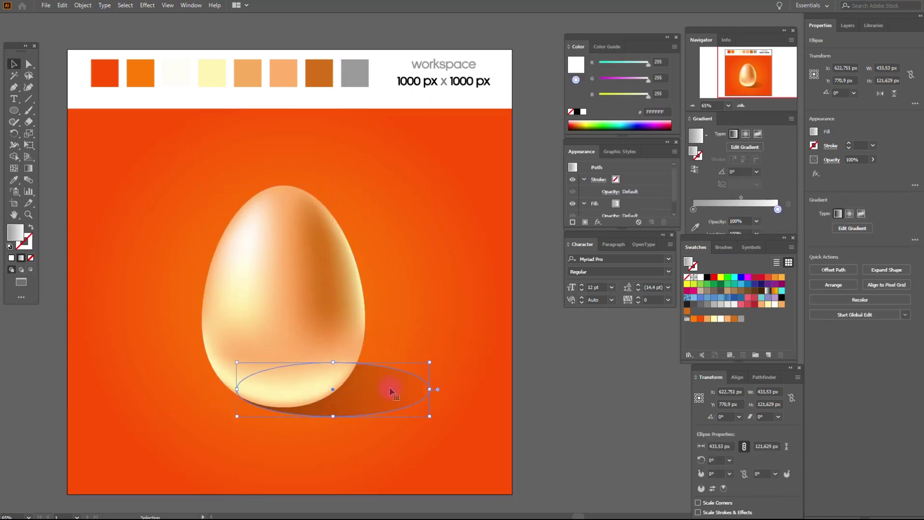
{"action": "left_click", "coordinate": [528, 377]}
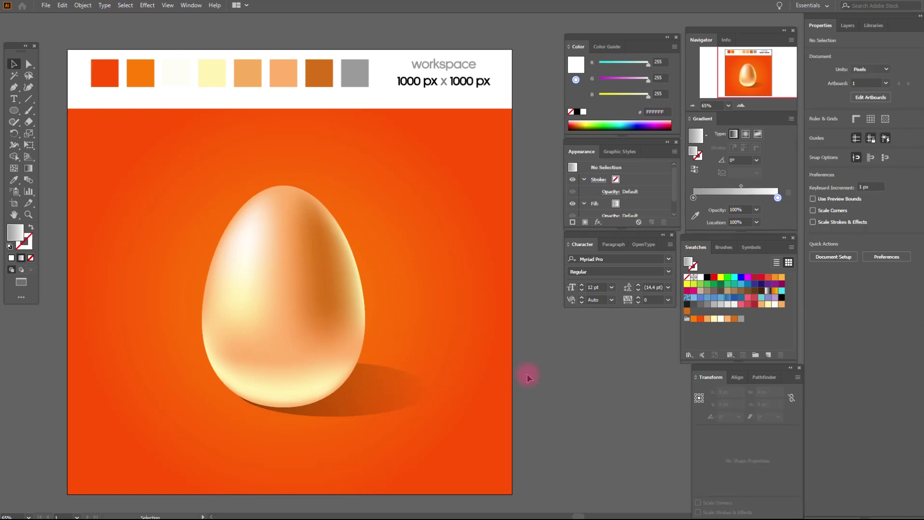
- Apply a 15,2 px Gaussian Blur to the shadow ellipse under the egg, then deselect it
{"action": "left_click", "coordinate": [426, 388]}
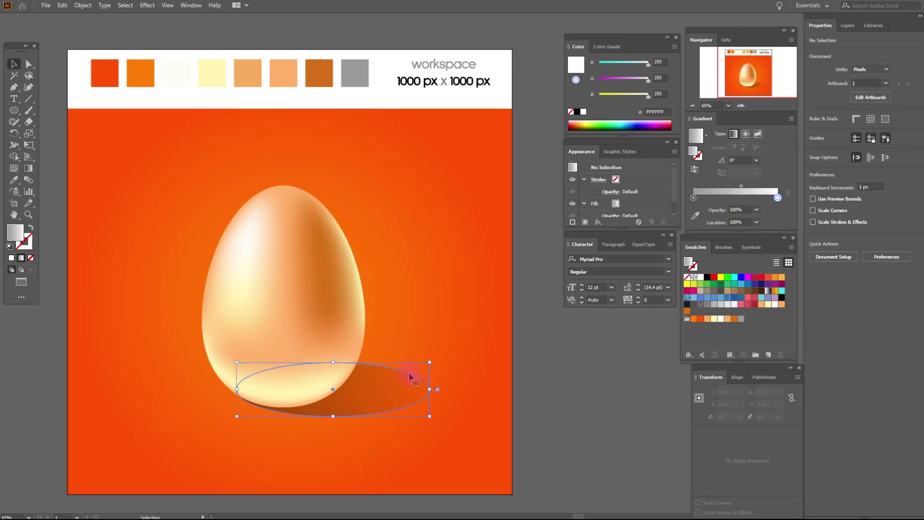
{"action": "left_click", "coordinate": [147, 6]}
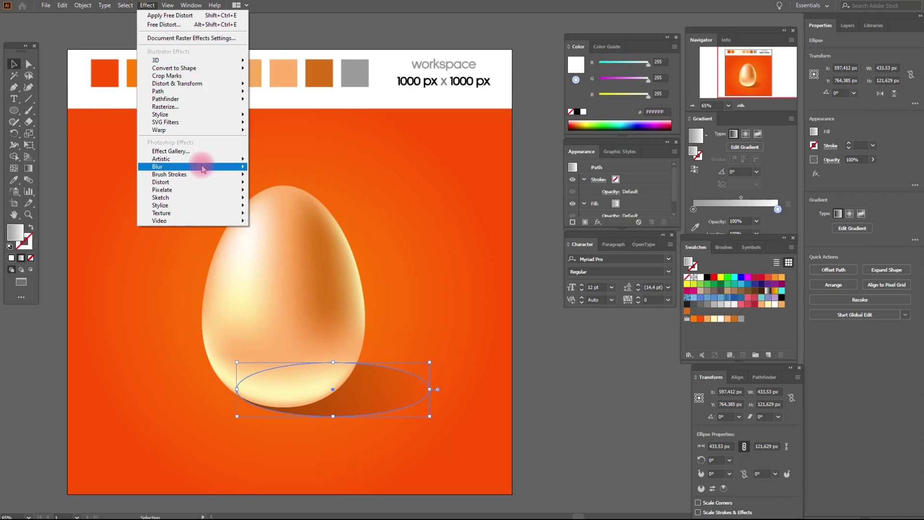
{"action": "left_click", "coordinate": [279, 168]}
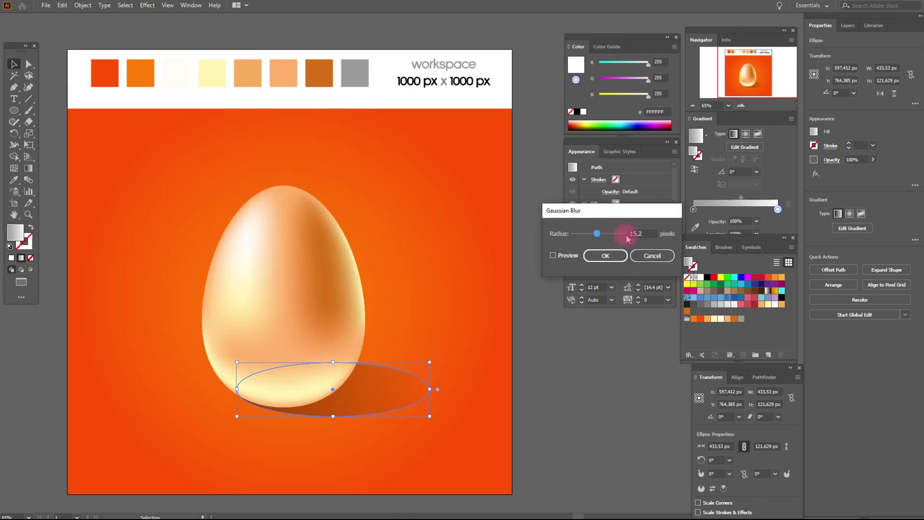
{"action": "left_click", "coordinate": [554, 256]}
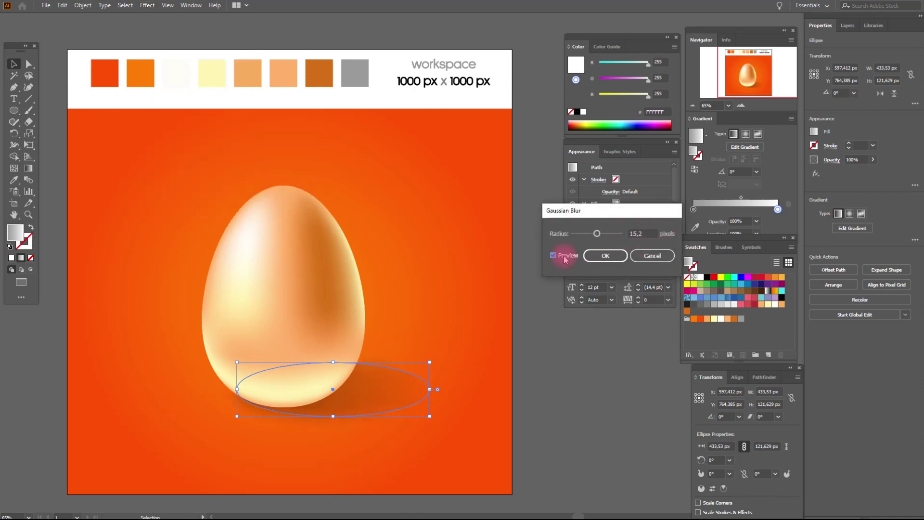
{"action": "left_click", "coordinate": [592, 262]}
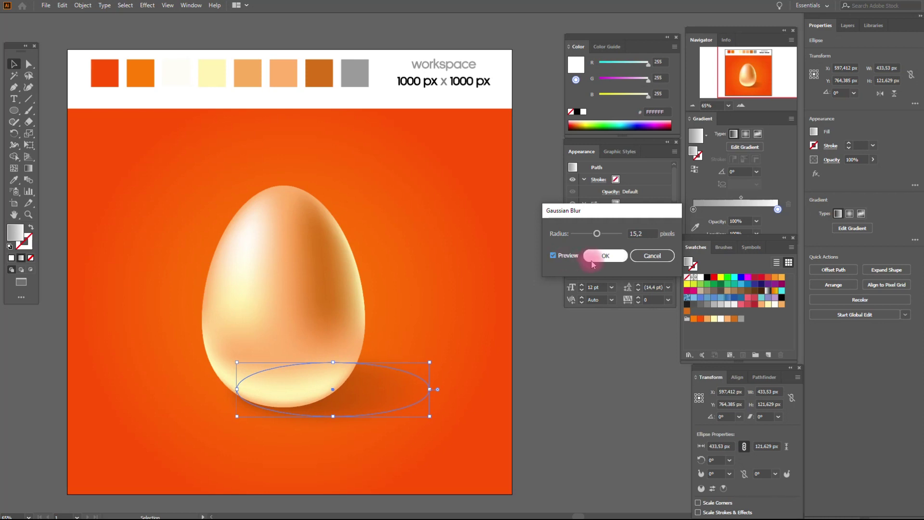
{"action": "left_click", "coordinate": [550, 266]}
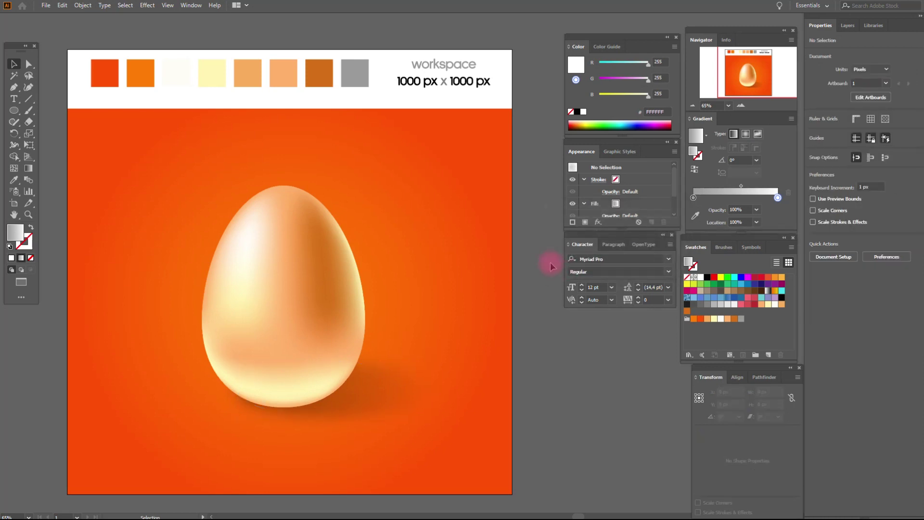